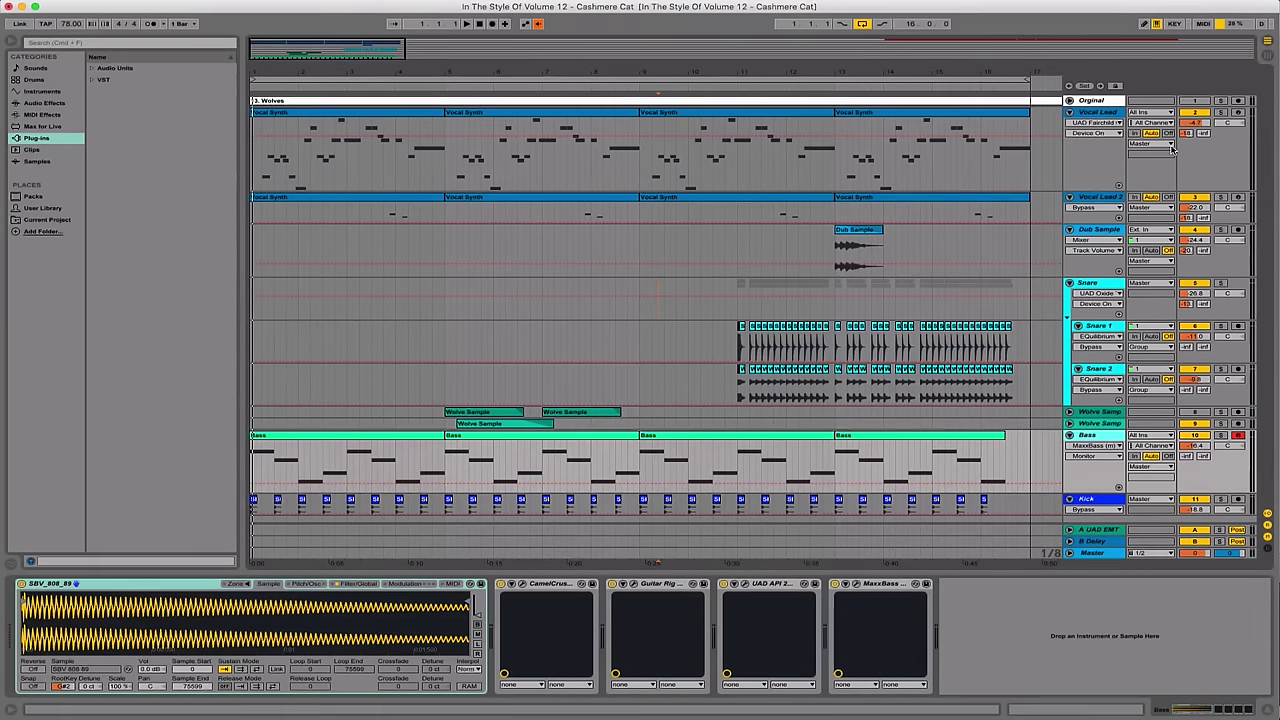
# Play the Wolves arrangement from bar 1 to hear its vocal, sample, snare, bass and kick parts.
pyautogui.press('space')
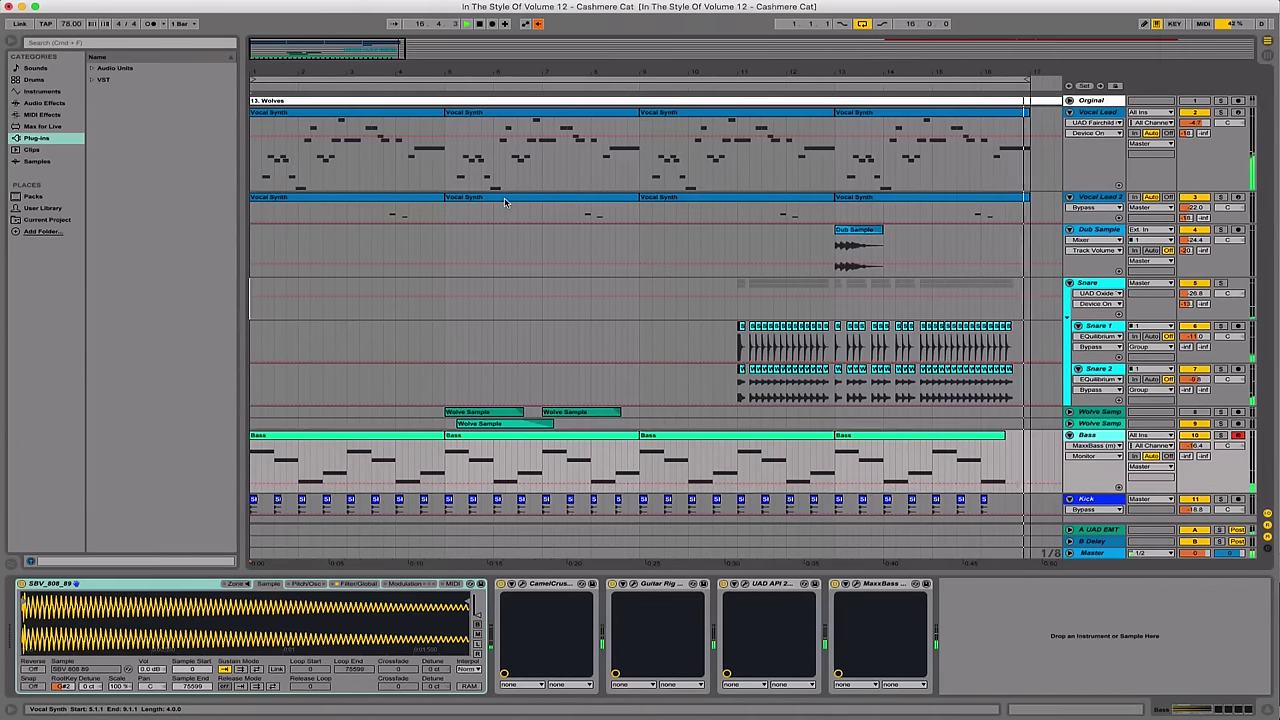
# Stop the Wolves arrangement playback.
pyautogui.press('space')
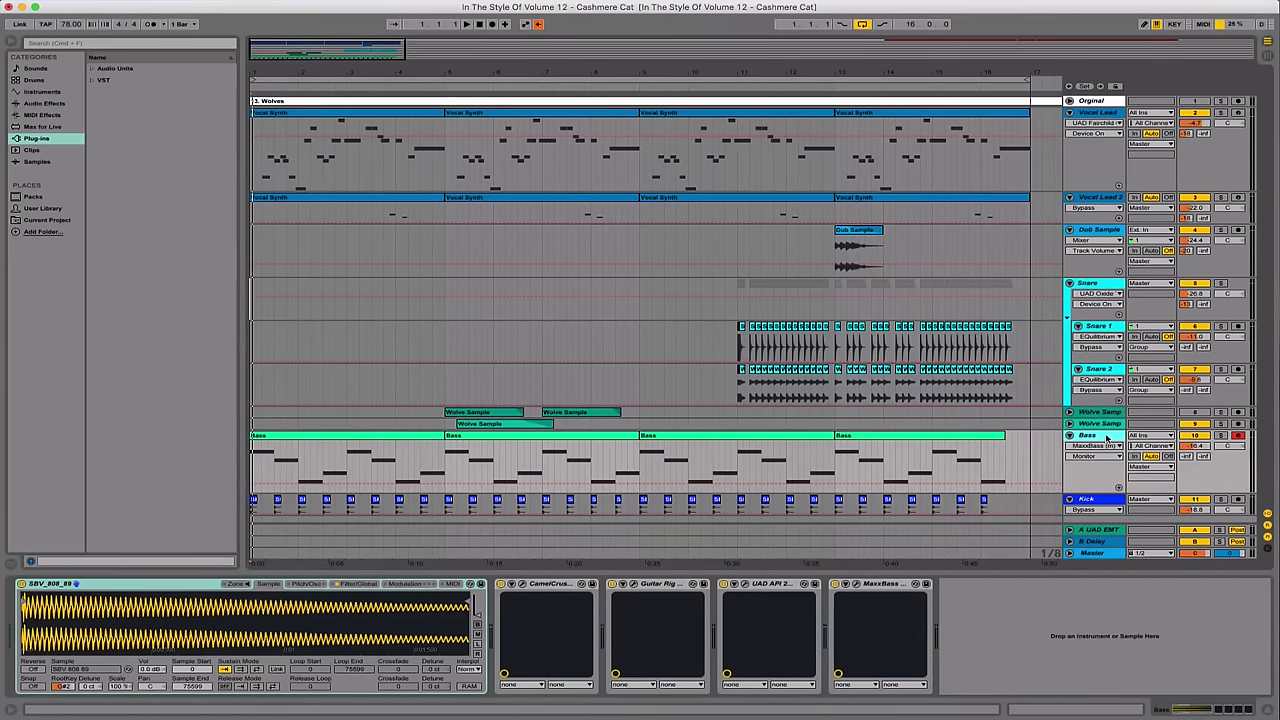
# Play the Wolves arrangement again from bar 1.
pyautogui.press('space')
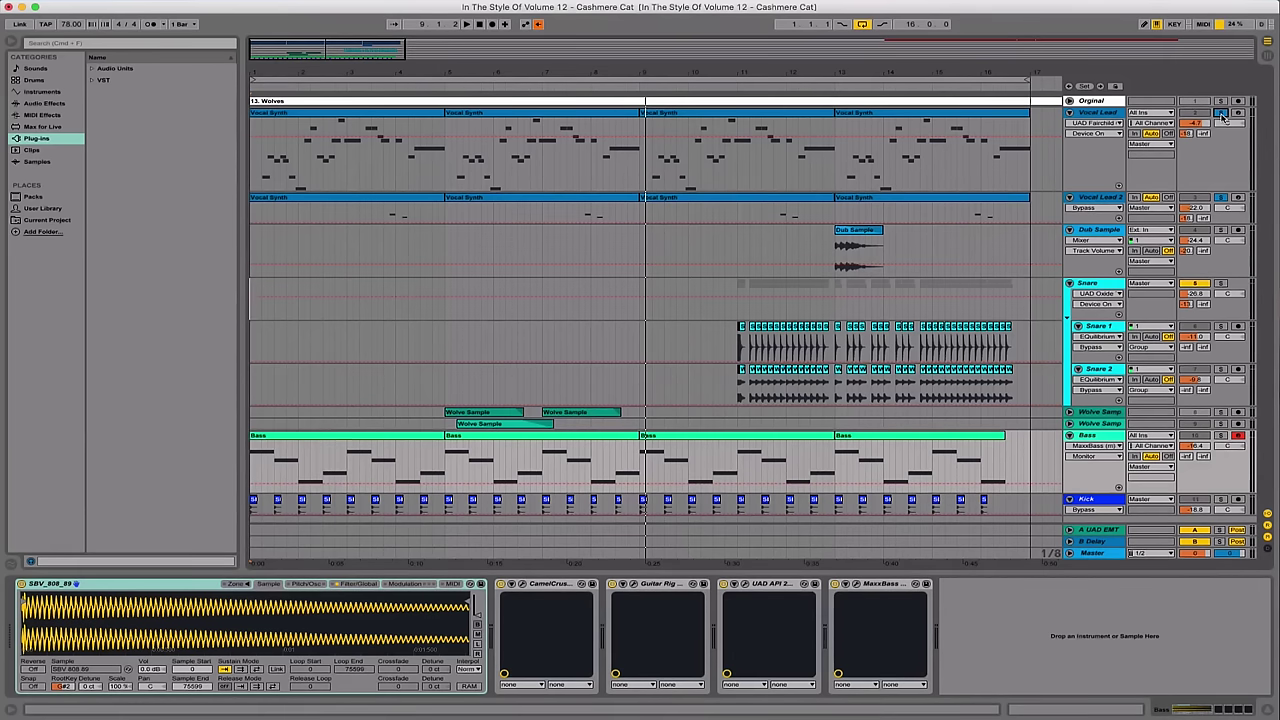
# Arm the Vocal Lead track to show its Kontakt 5 device chain.
pyautogui.click(1222, 117)
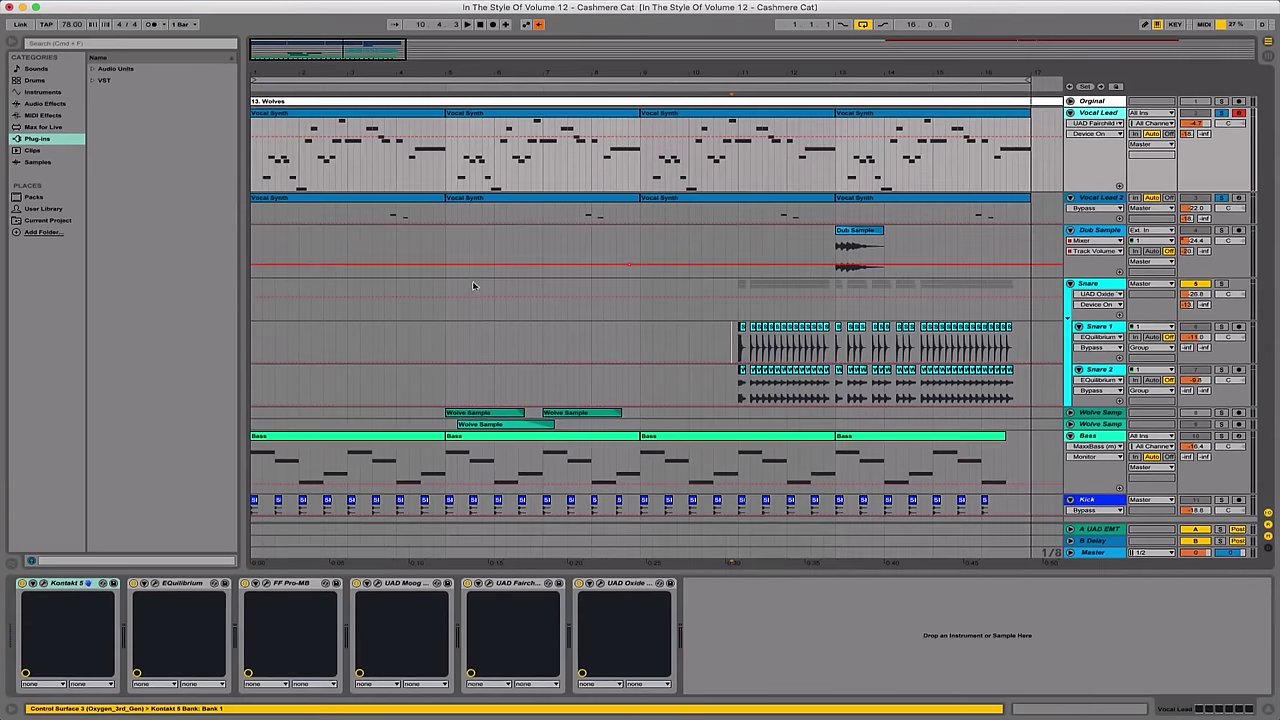
# Open the Vocal Lead's Kontakt 5 window with the Voice of Rapture soprano 'Legato Ah-Oo - K4' patch.
pyautogui.click(686, 208)
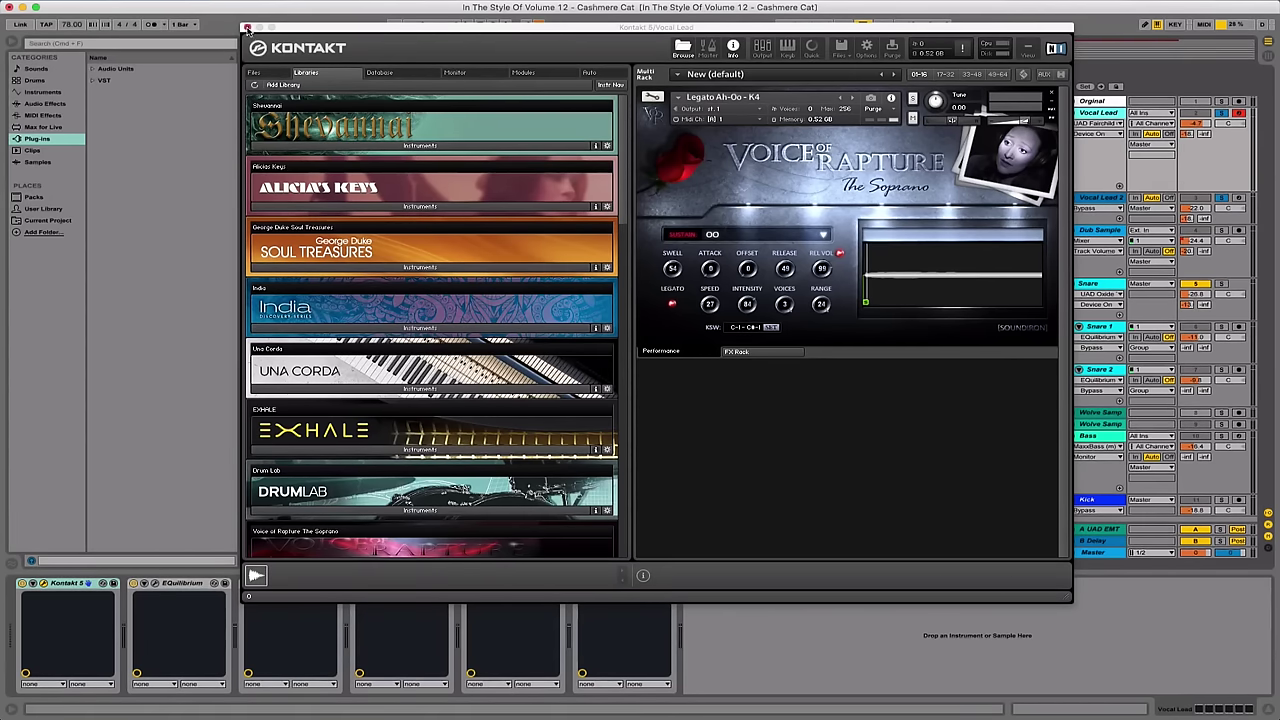
# Close Kontakt, open and reposition the Vocal Lead's EQuilibrium, then open its UAD Moog Filter.
pyautogui.click(250, 27)
pyautogui.click(156, 583)
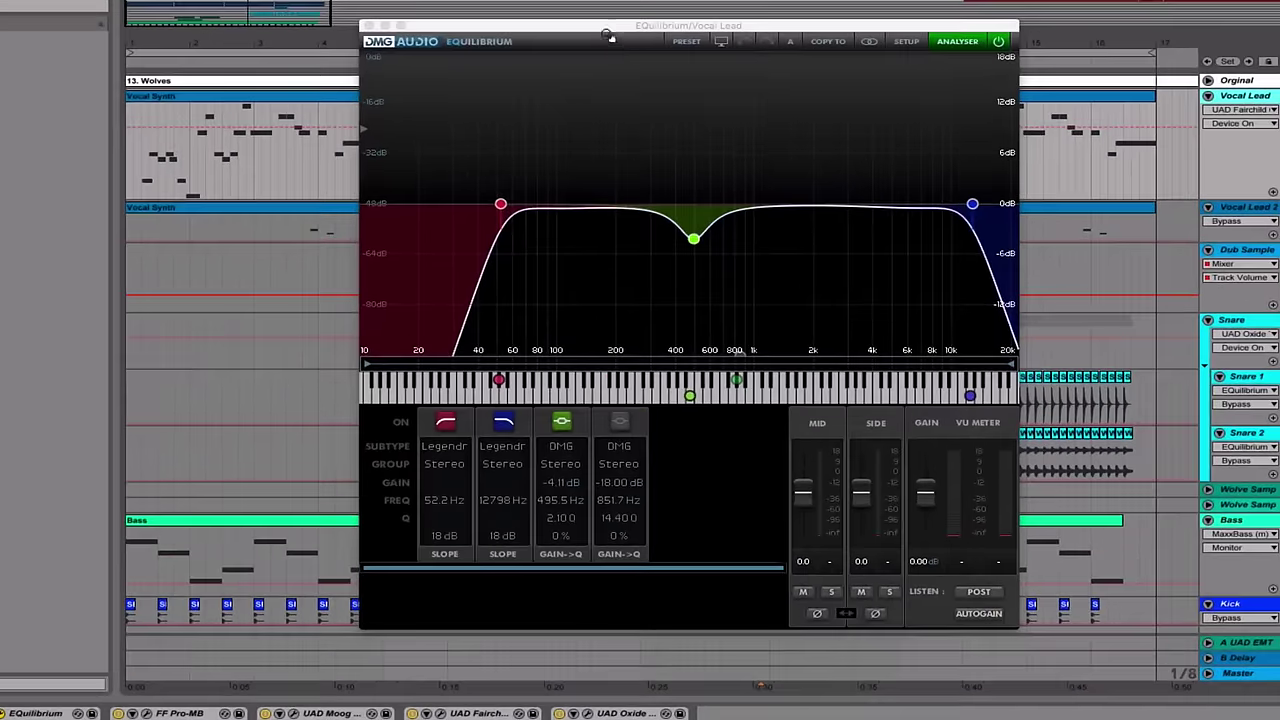
pyautogui.moveTo(609, 36); pyautogui.dragTo(580, 64)
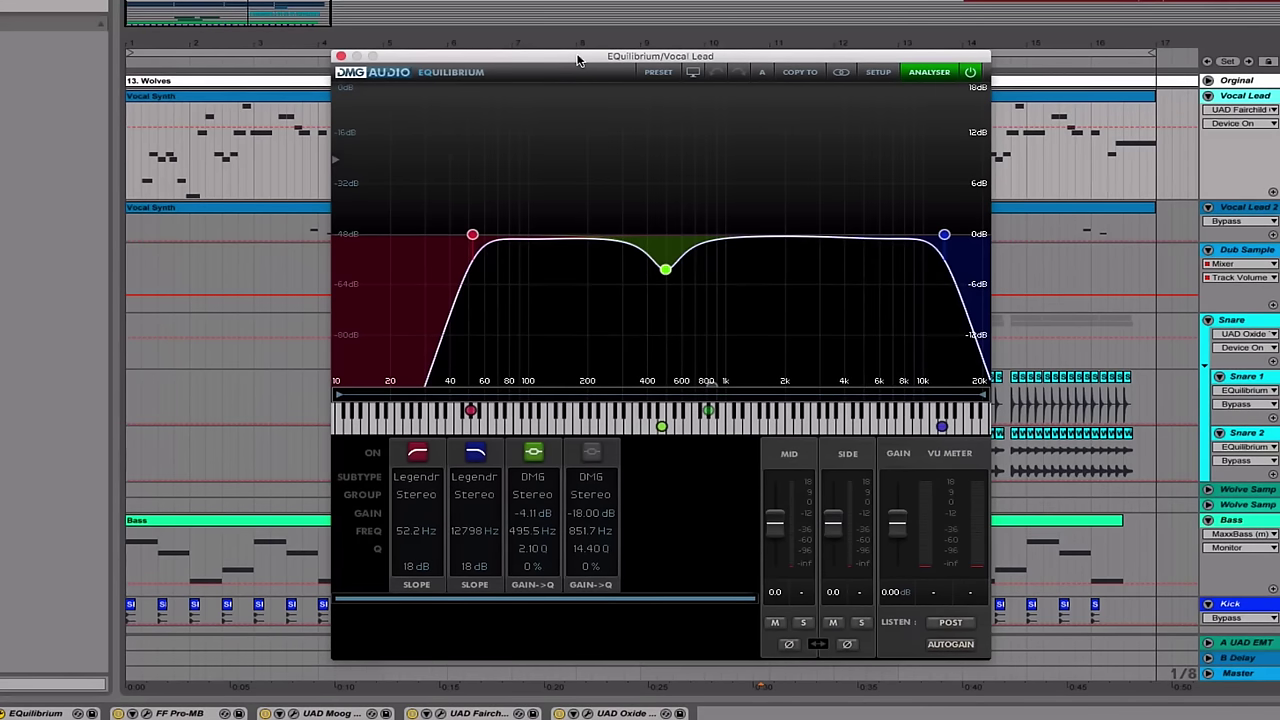
pyautogui.click(300, 714)
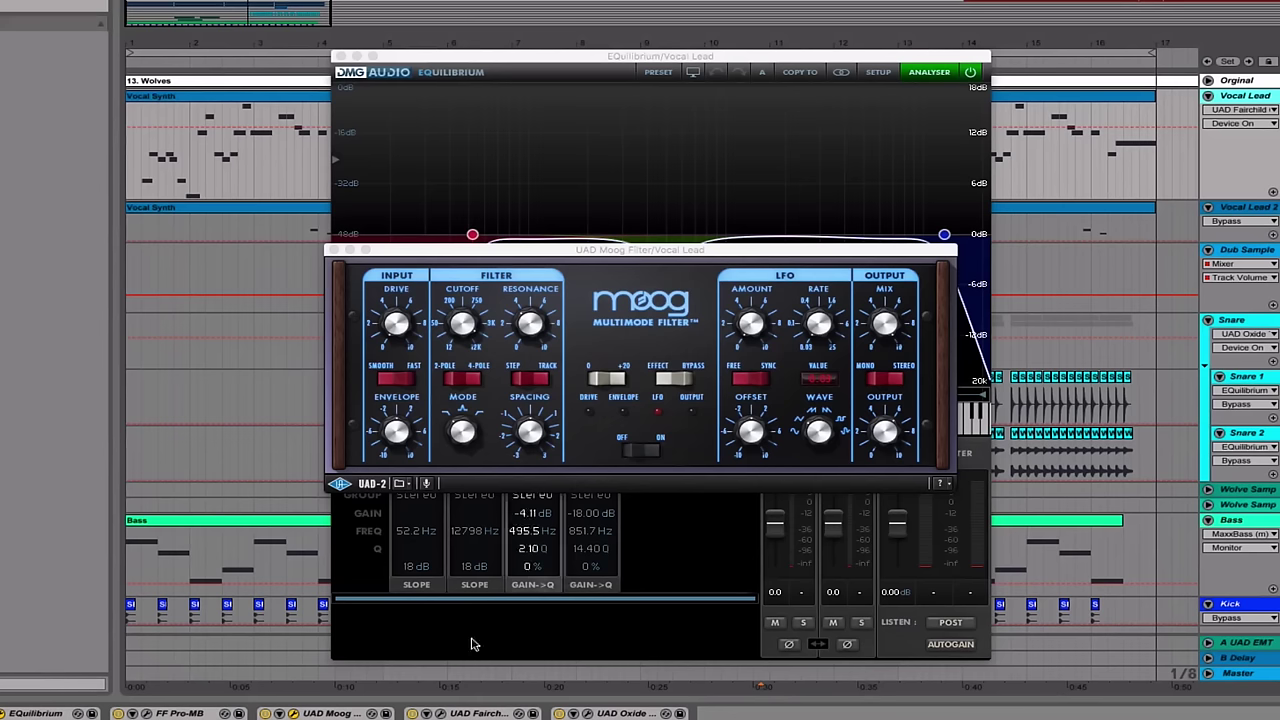
# Audition the vocal through the UAD Moog Filter, then open the UAD Fairchild 670 compressor.
pyautogui.click(266, 713)
pyautogui.press('space')
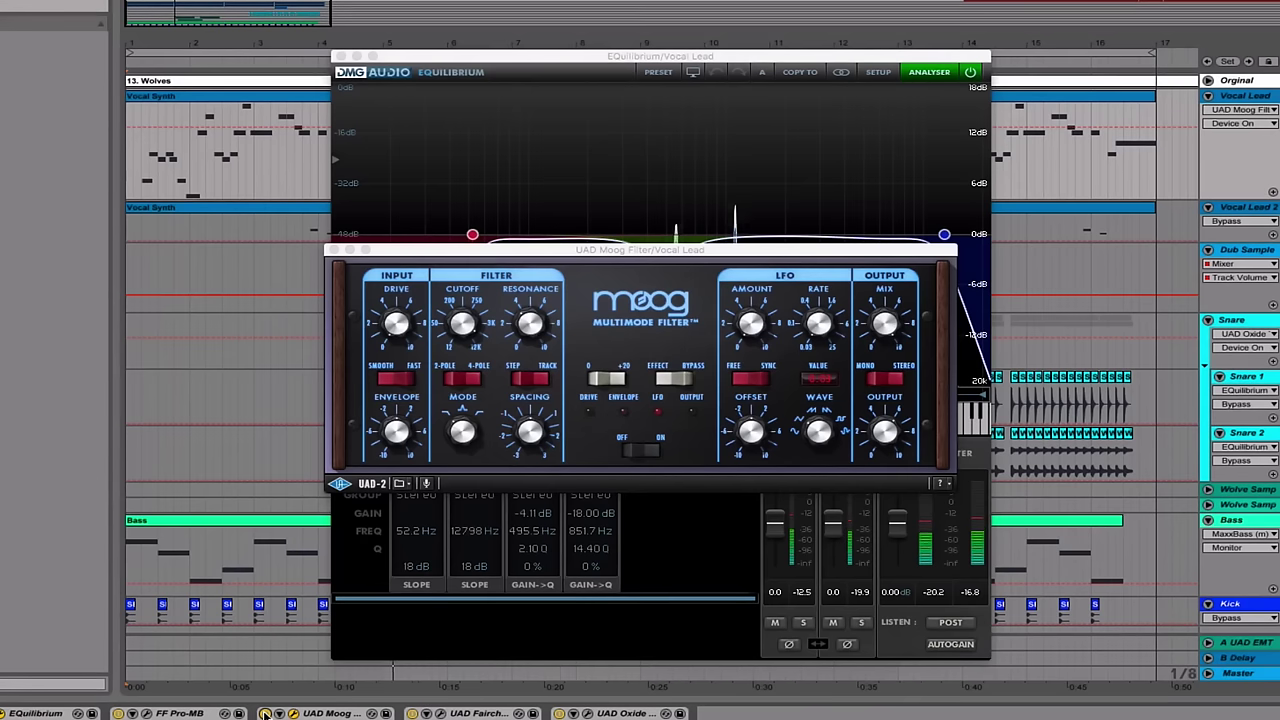
pyautogui.press('space')
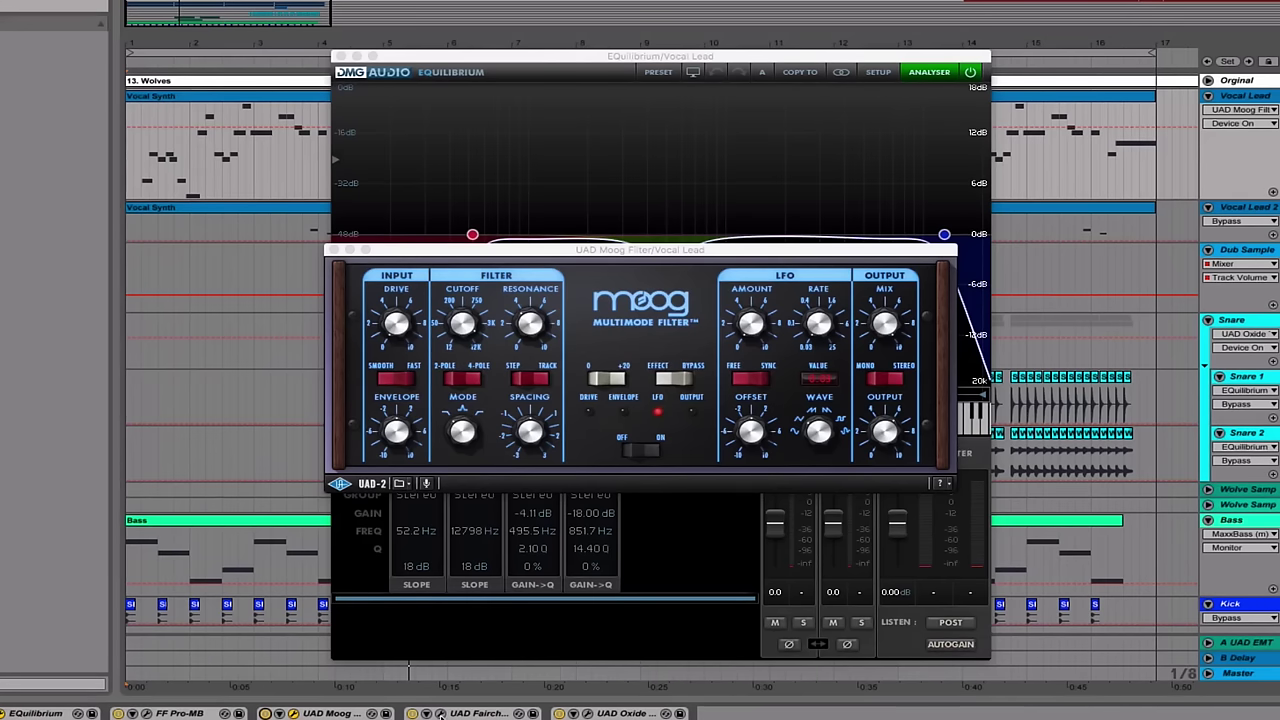
pyautogui.click(441, 716)
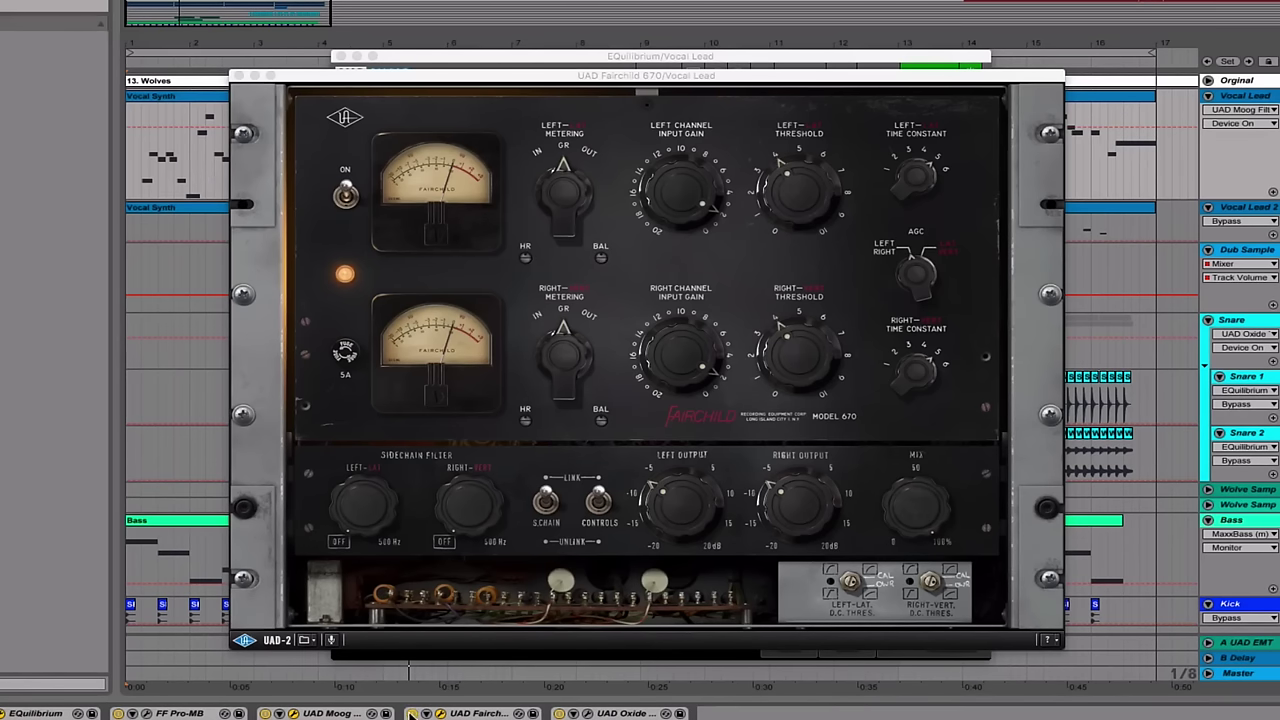
# Play the song to audition the Vocal Lead through the UAD Fairchild compressor.
pyautogui.click(411, 713)
pyautogui.press('space')
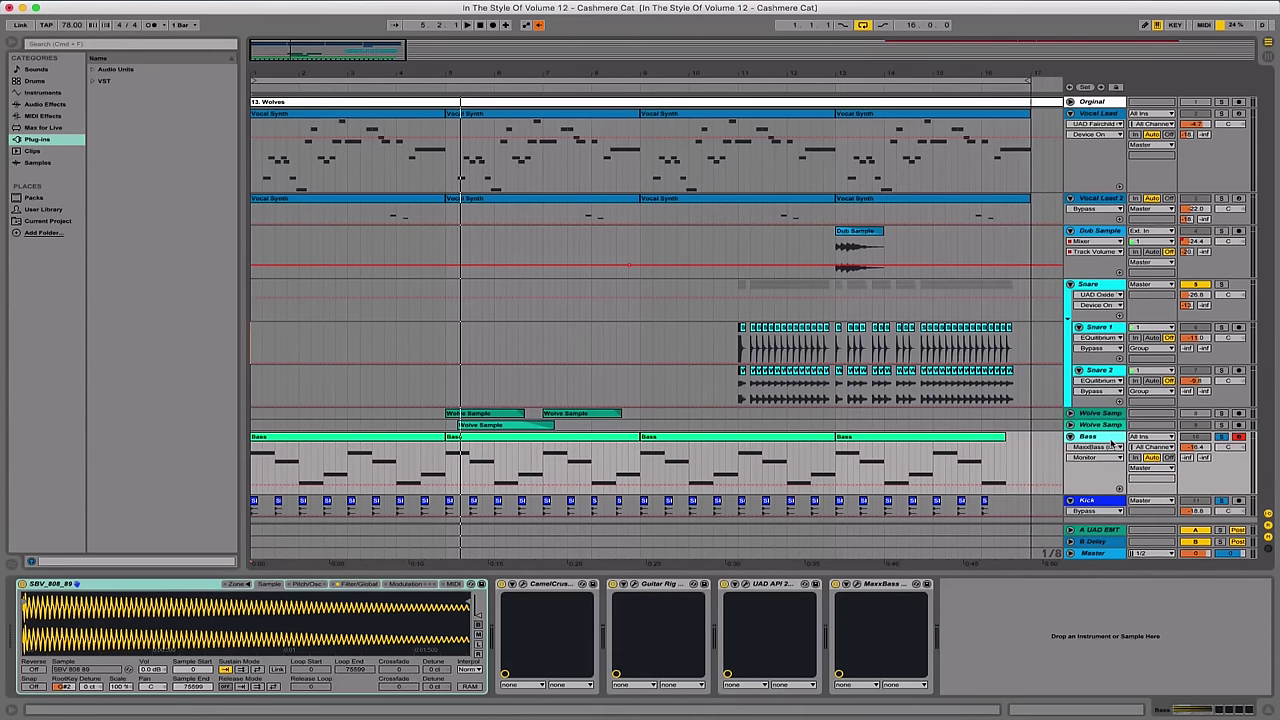
# Play the arrangement to hear the bass, then restart playback from bar 1.
pyautogui.press('space')
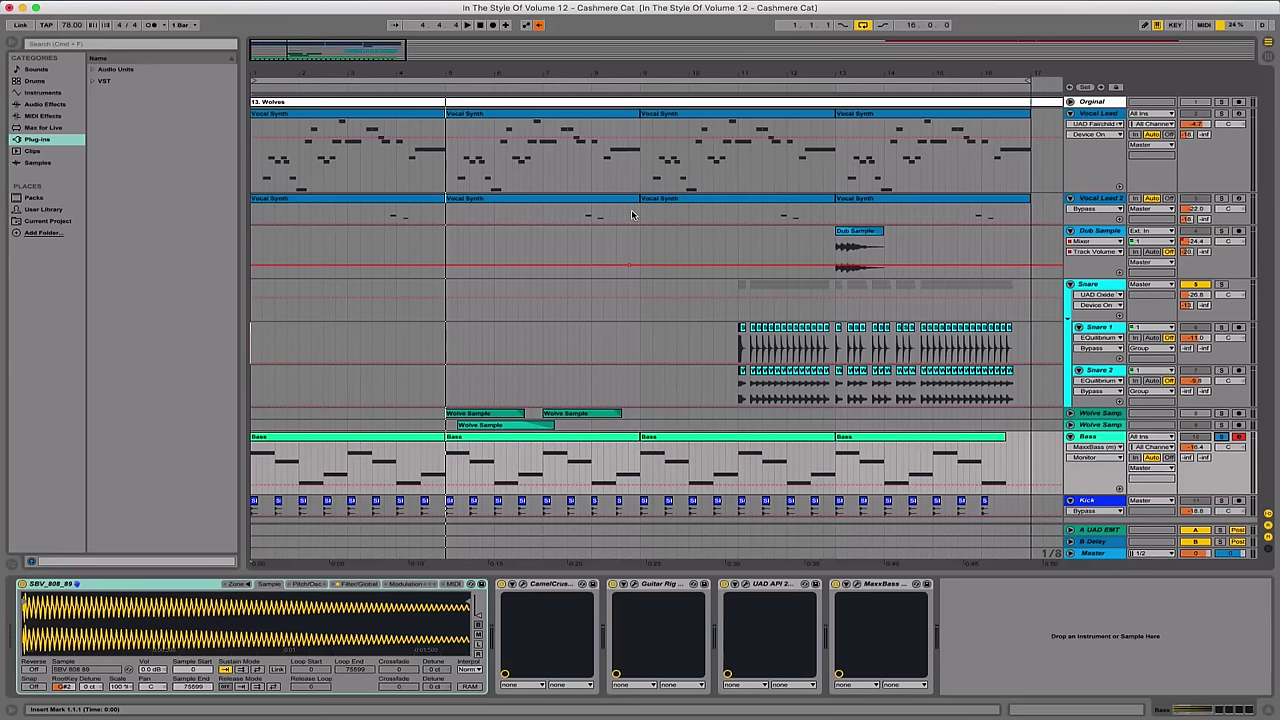
pyautogui.press('space')
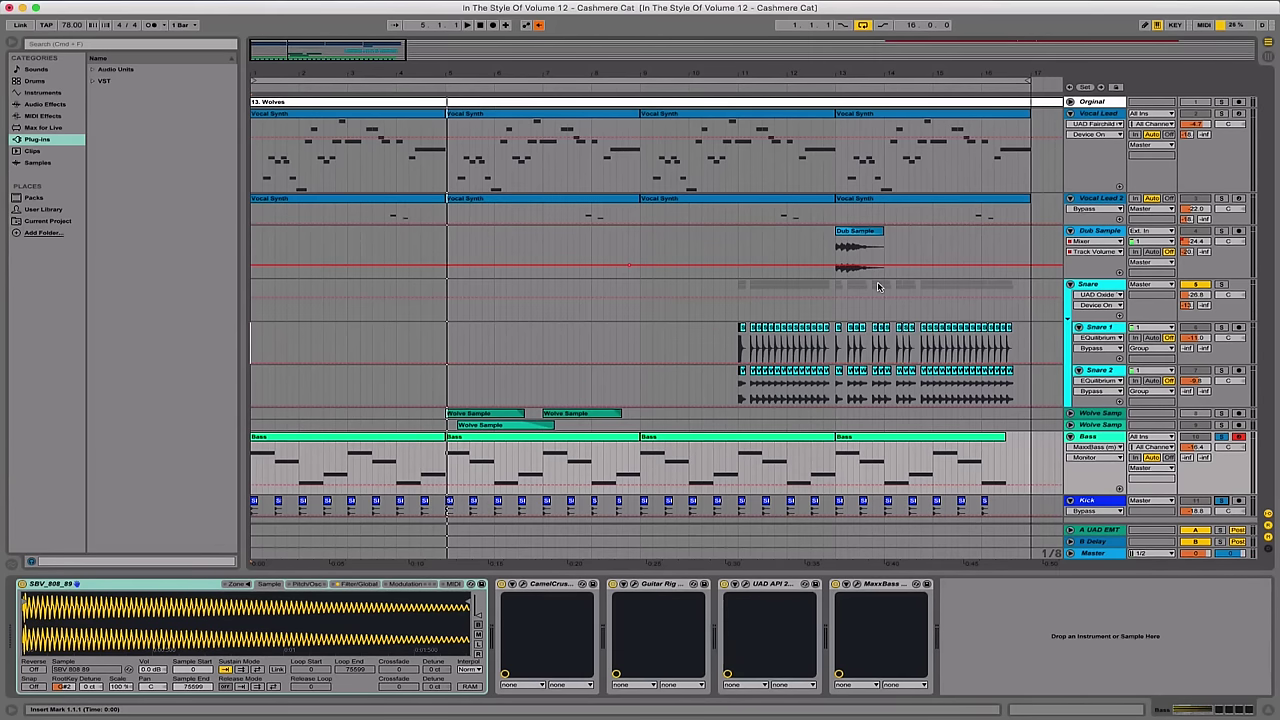
# Open the Bass track's Guitar Rig 5 window, move it aside, play the song and switch the device on.
pyautogui.click(621, 584)
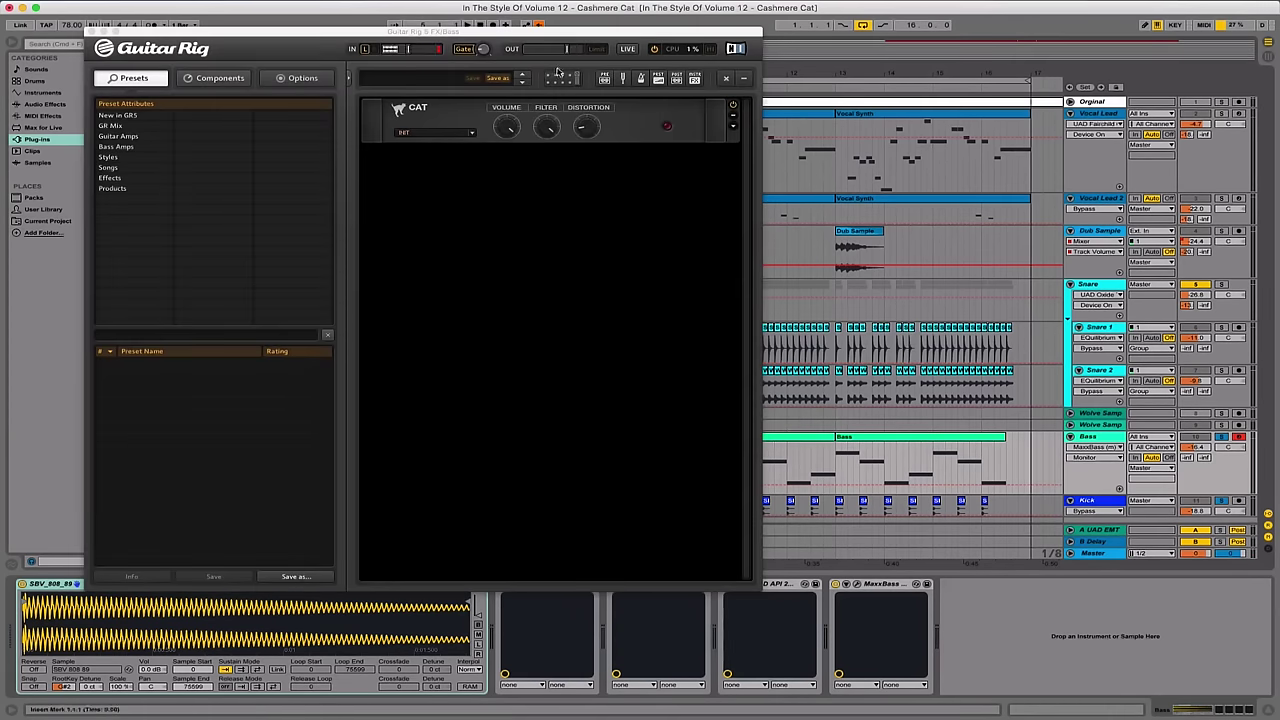
pyautogui.moveTo(530, 33); pyautogui.dragTo(755, 18)
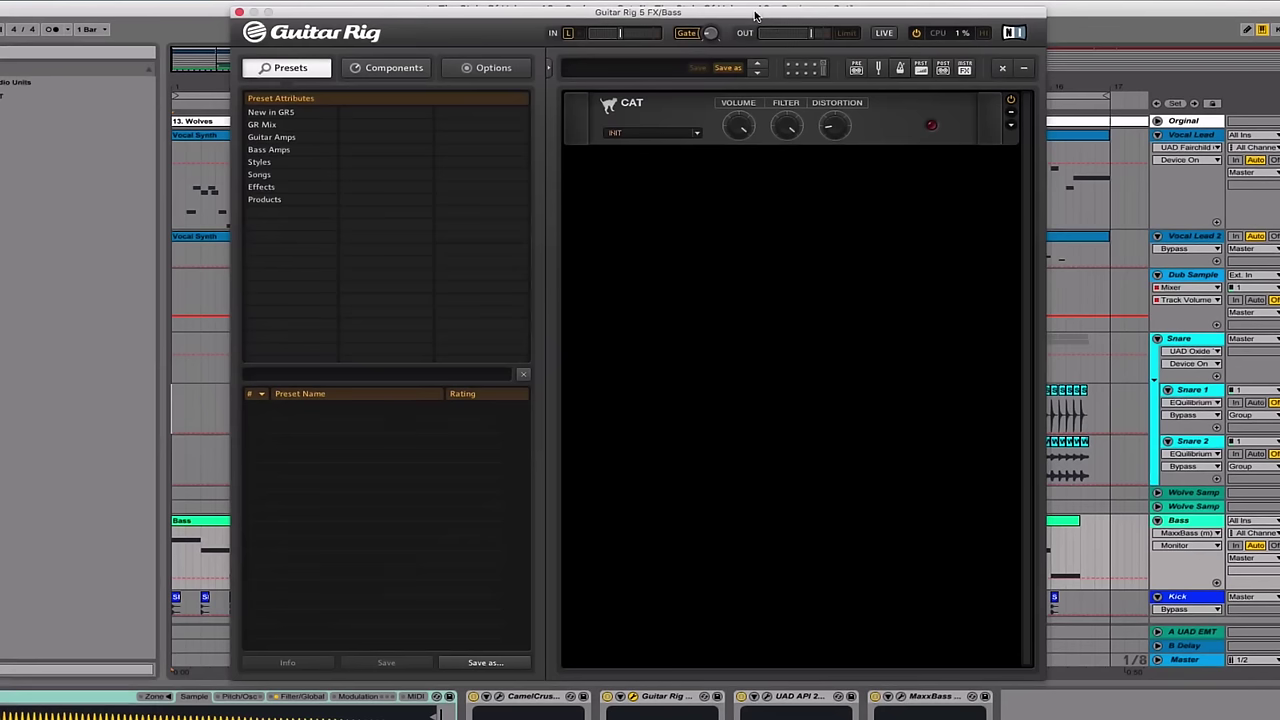
pyautogui.click(608, 697)
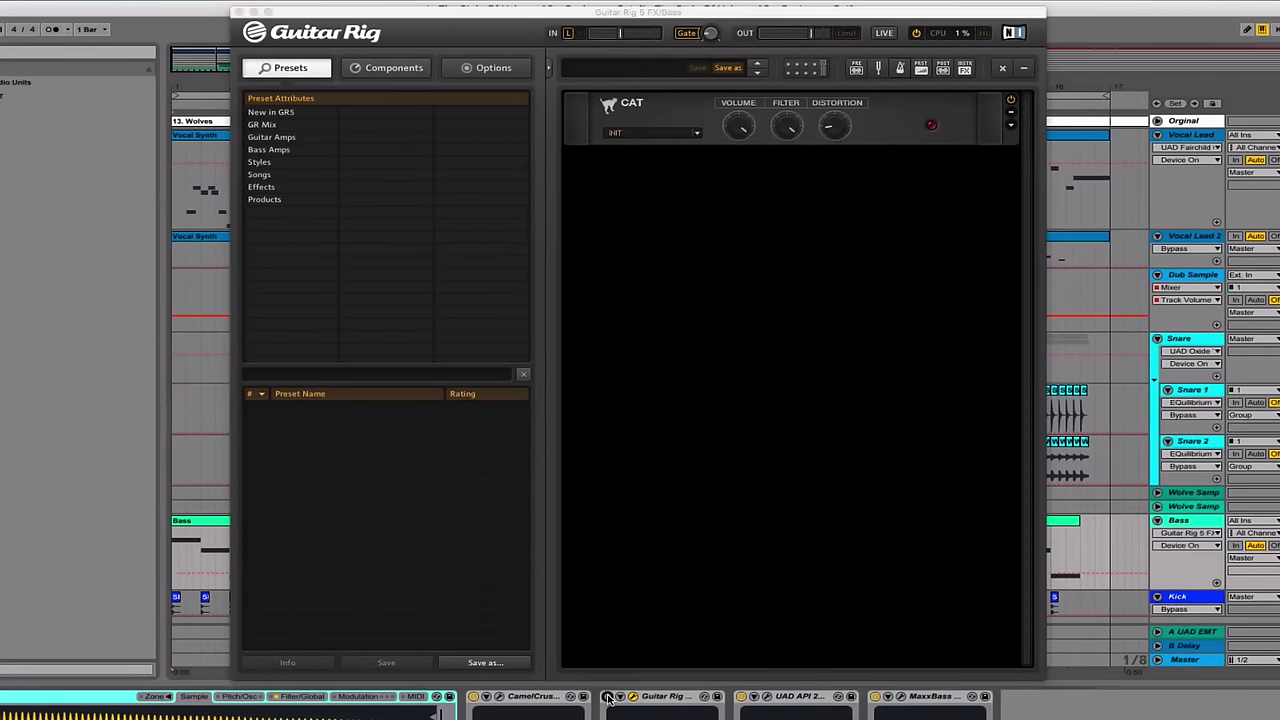
pyautogui.press('space')
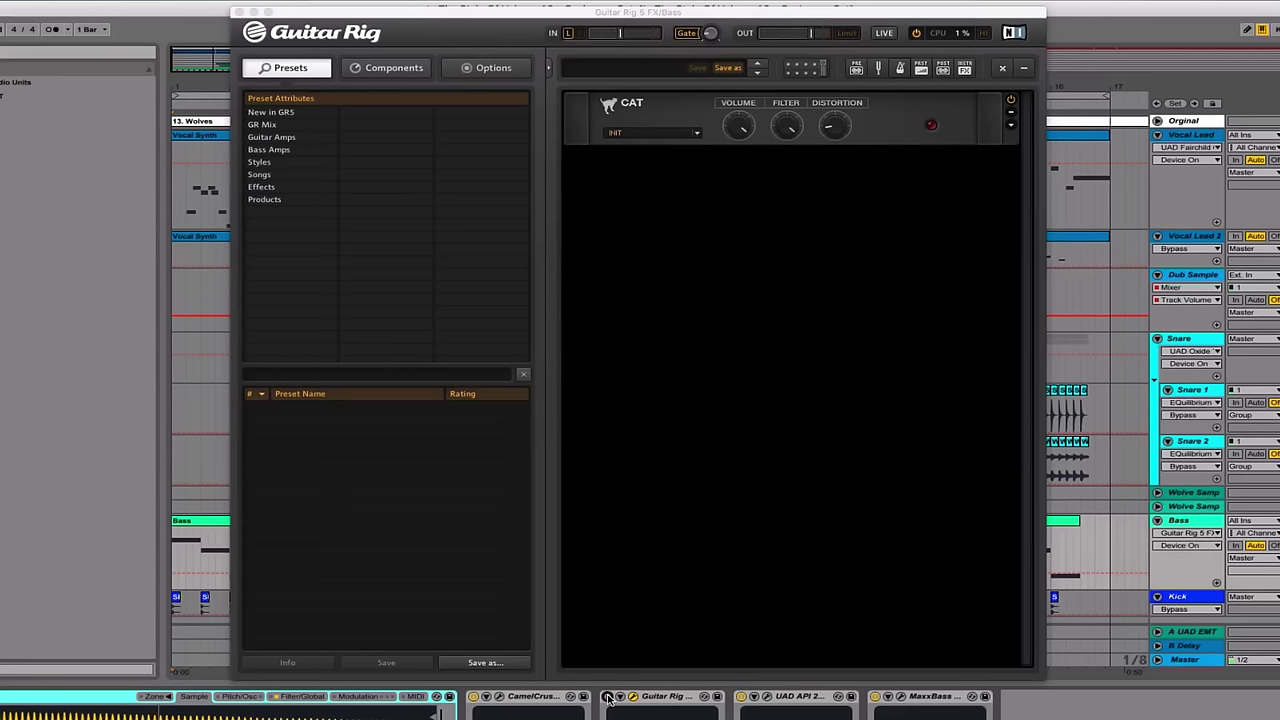
pyautogui.click(607, 697)
# Open the bass's CamelCrusher, UAD API 2500 and MaxxBass windows, then close MaxxBass and API 2500.
pyautogui.click(500, 696)
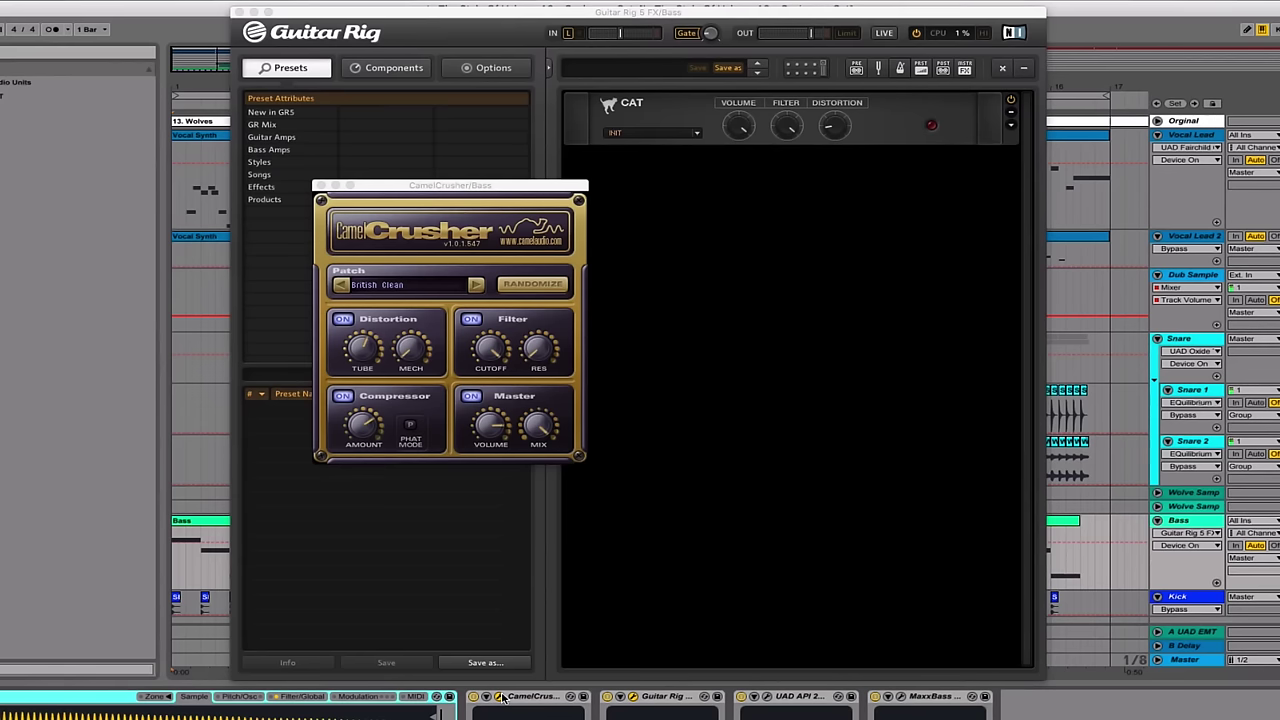
pyautogui.click(769, 697)
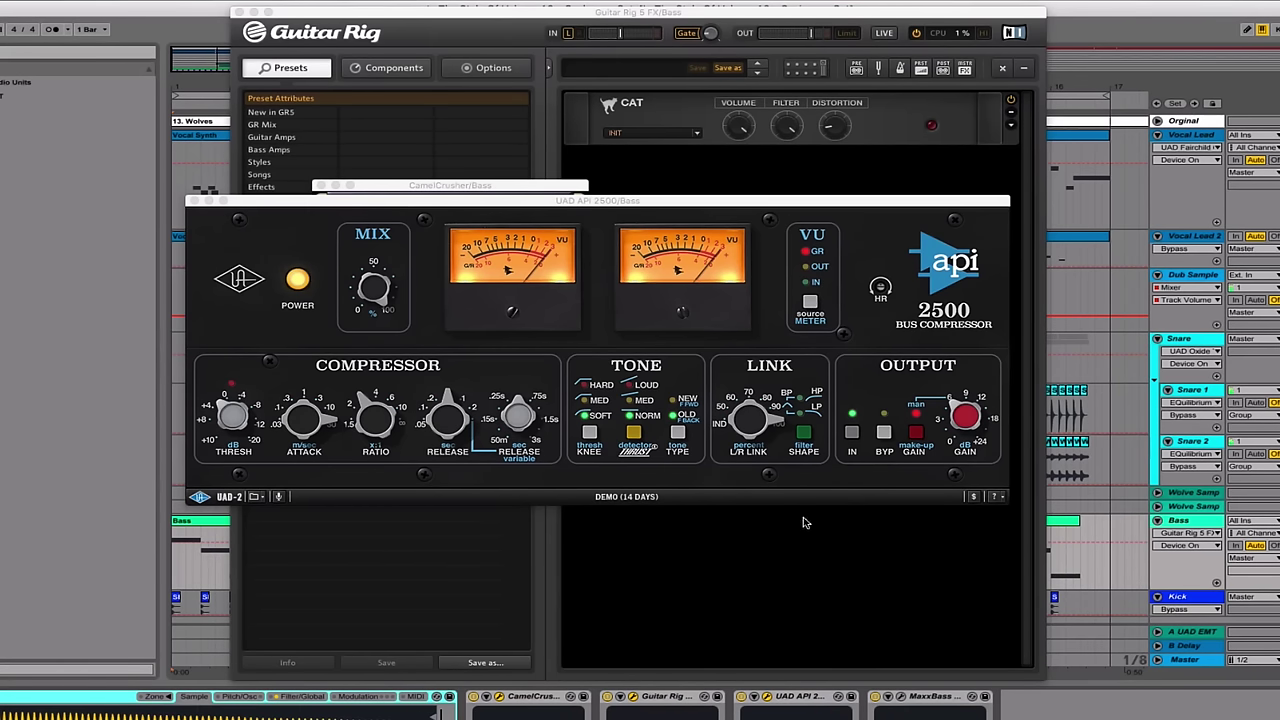
pyautogui.click(898, 697)
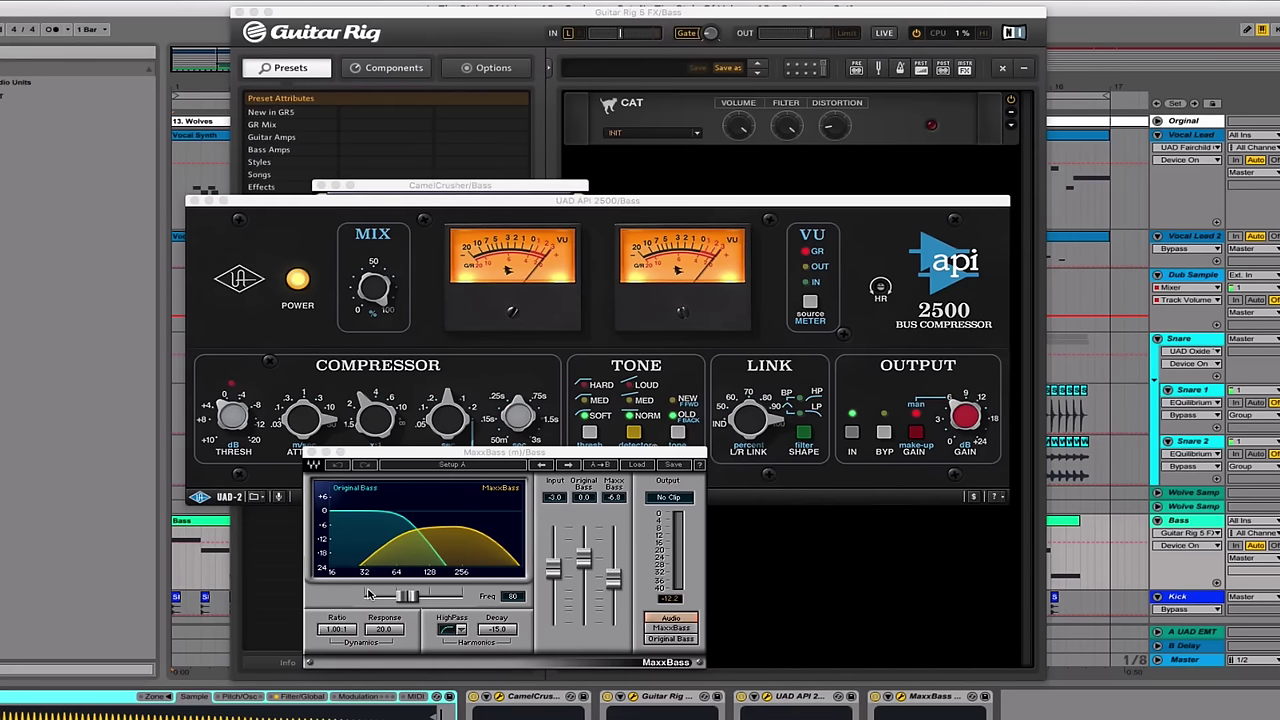
pyautogui.click(313, 453)
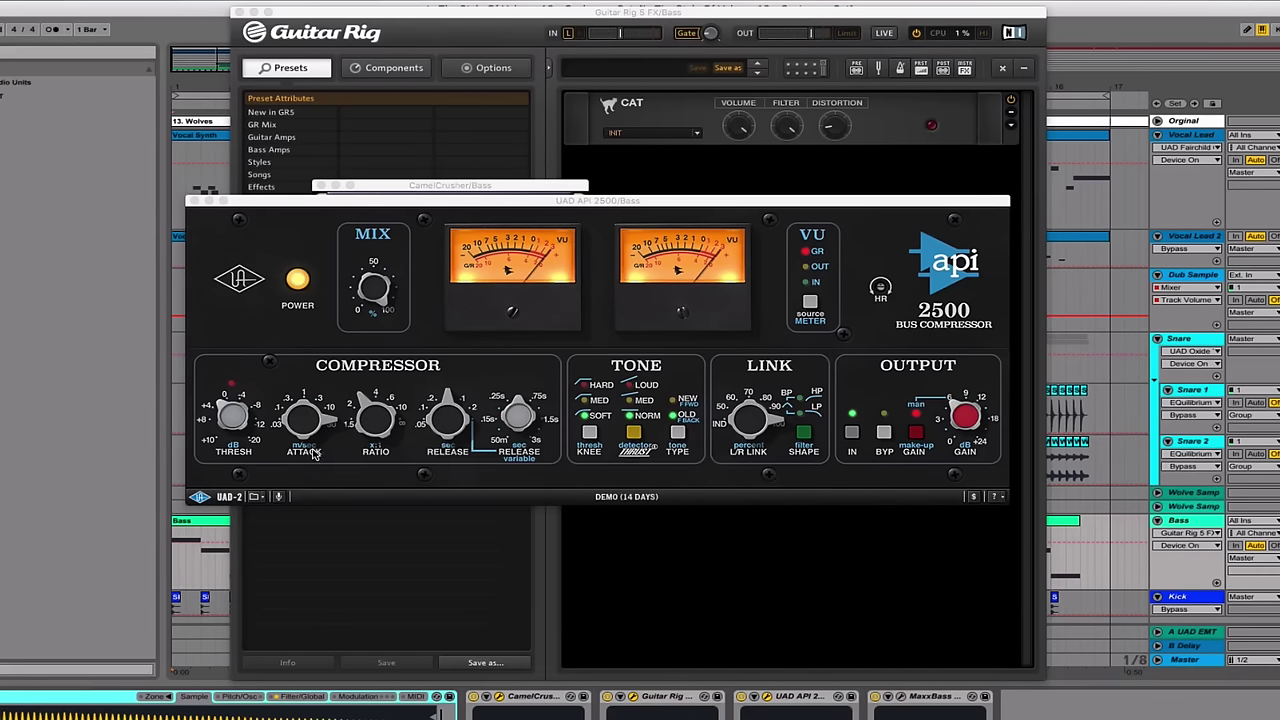
pyautogui.click(194, 201)
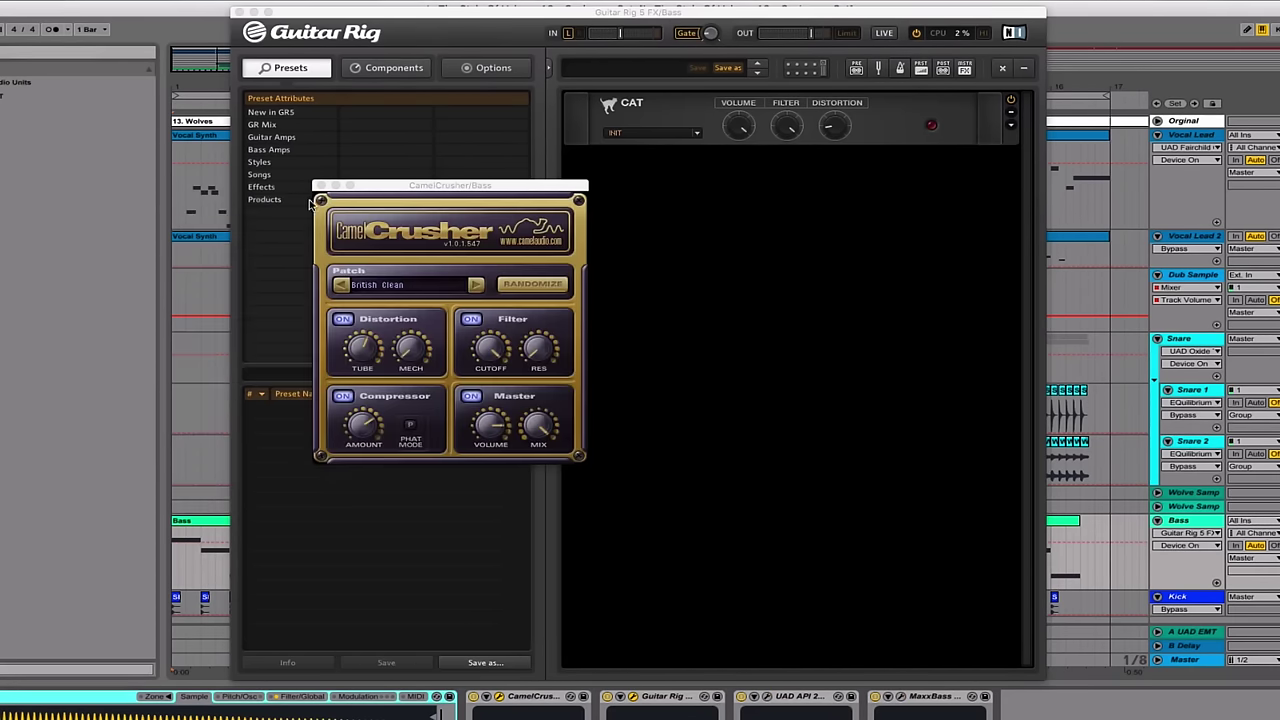
# Close the CamelCrusher and Guitar Rig plugin windows on the Bass track.
pyautogui.click(319, 185)
pyautogui.click(242, 11)
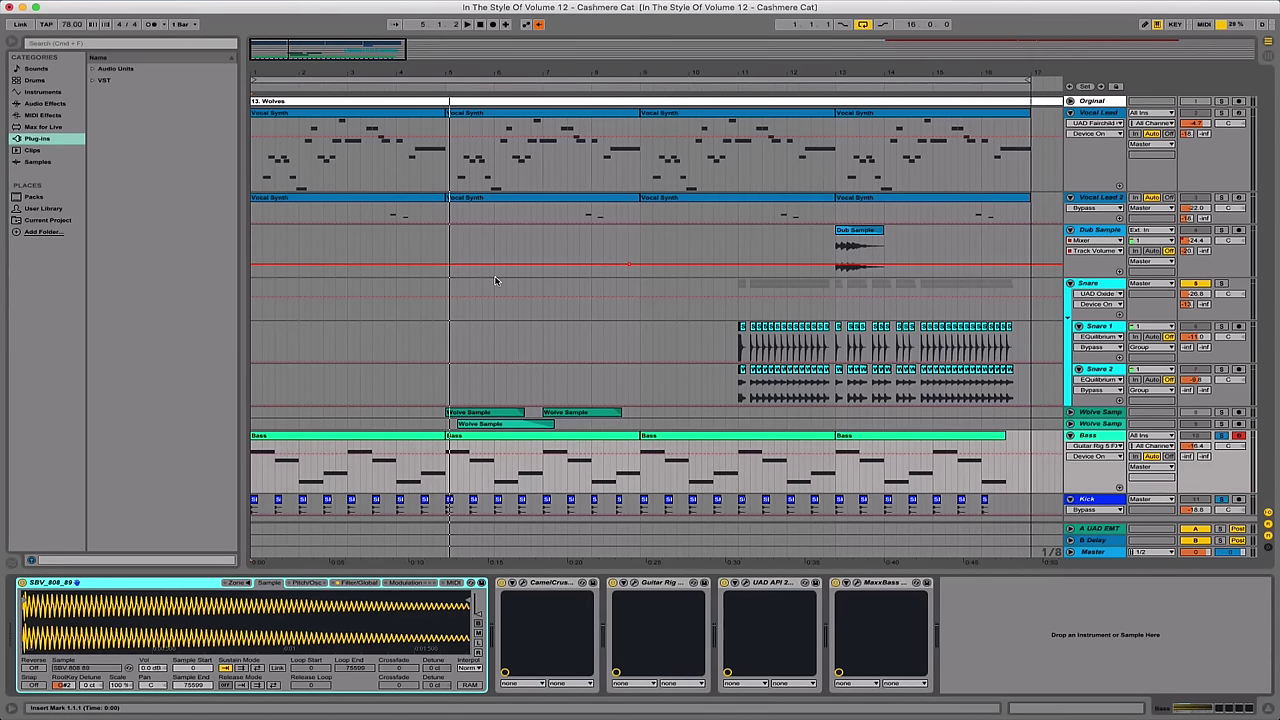
# Start playback and select the large and small Wolve Sample clips to view their devices.
pyautogui.click(485, 413)
pyautogui.press('space')
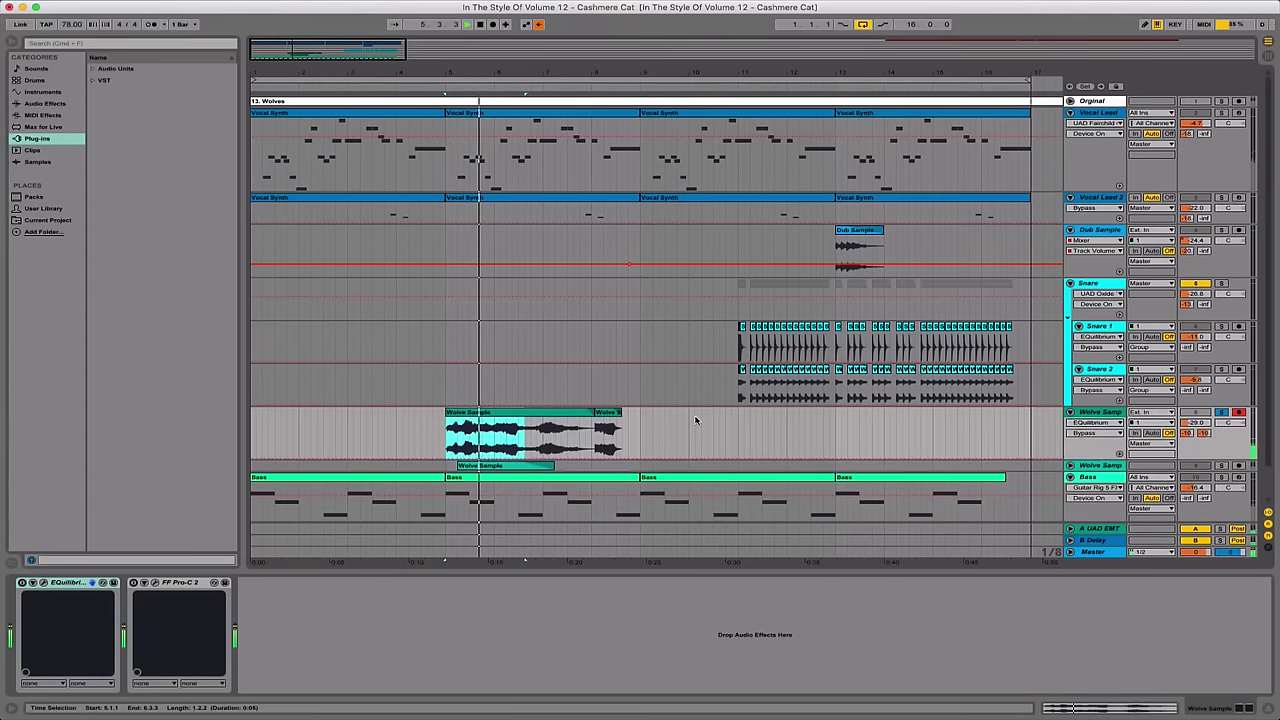
pyautogui.click(608, 435)
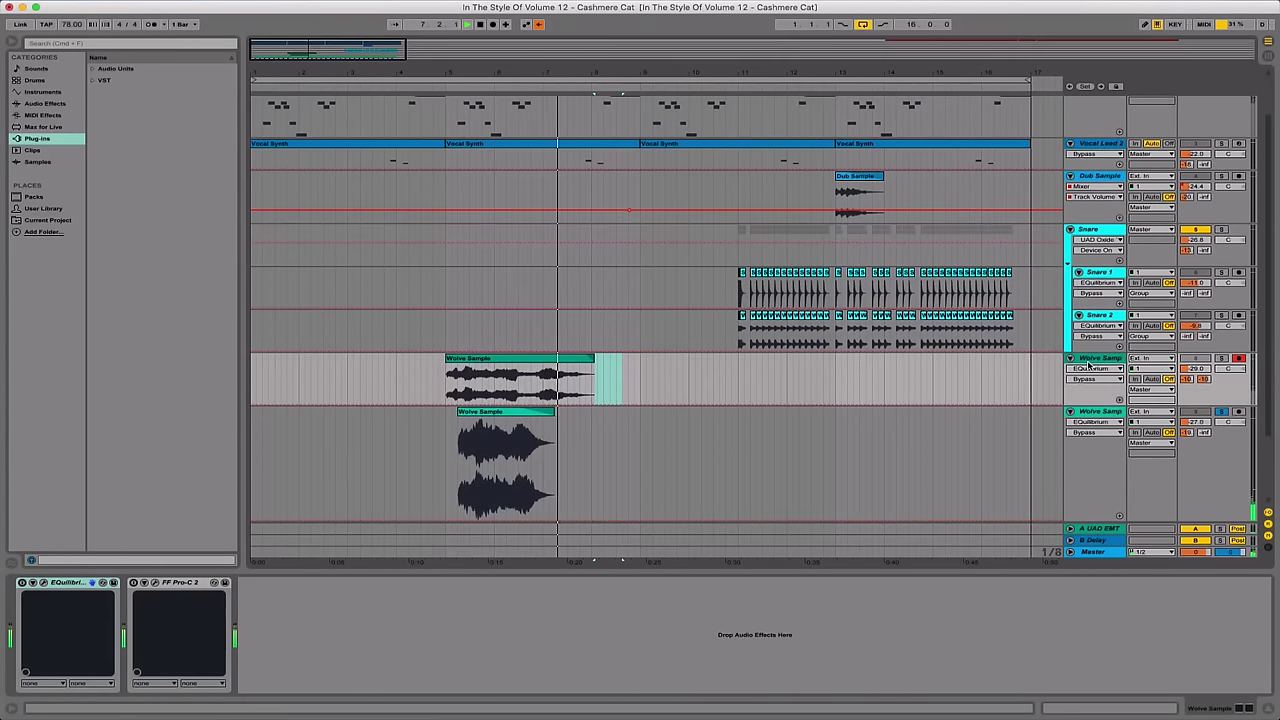
# Fold the first Wolve Sample track, play from bar 13, and show Dub Sample's Magnetic echo.
pyautogui.click(1070, 358)
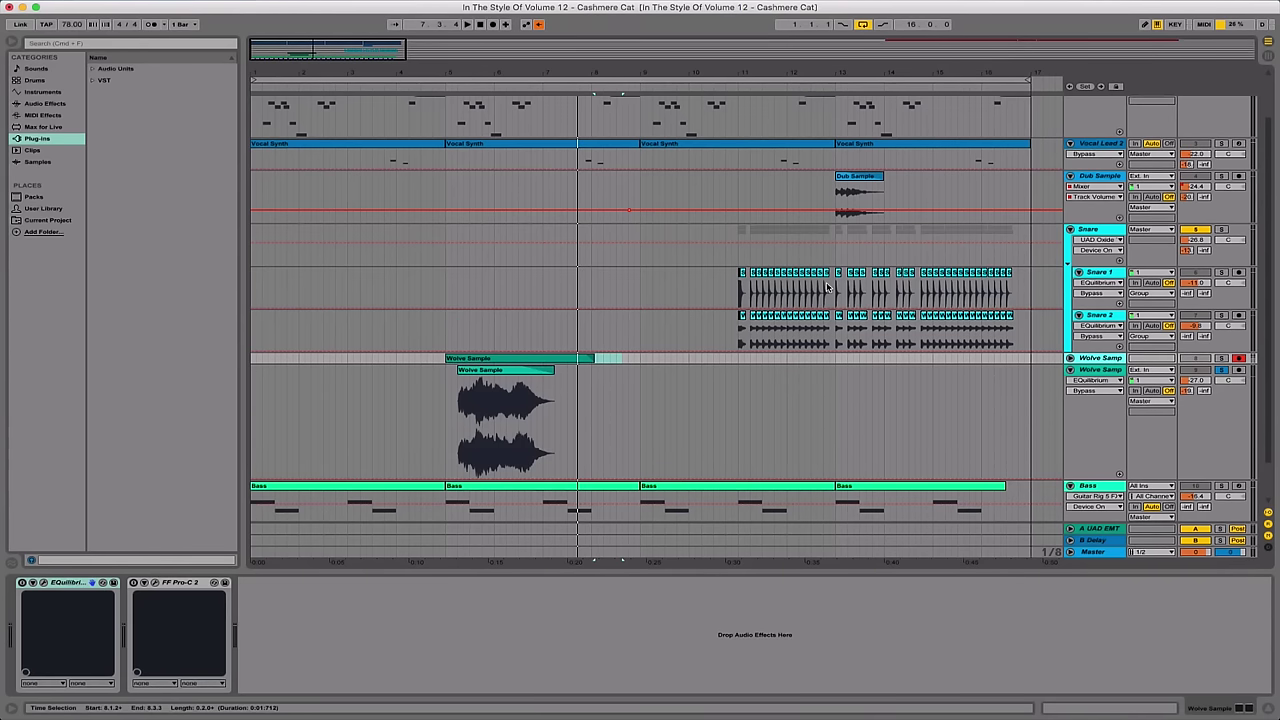
pyautogui.click(826, 287)
pyautogui.press('space')
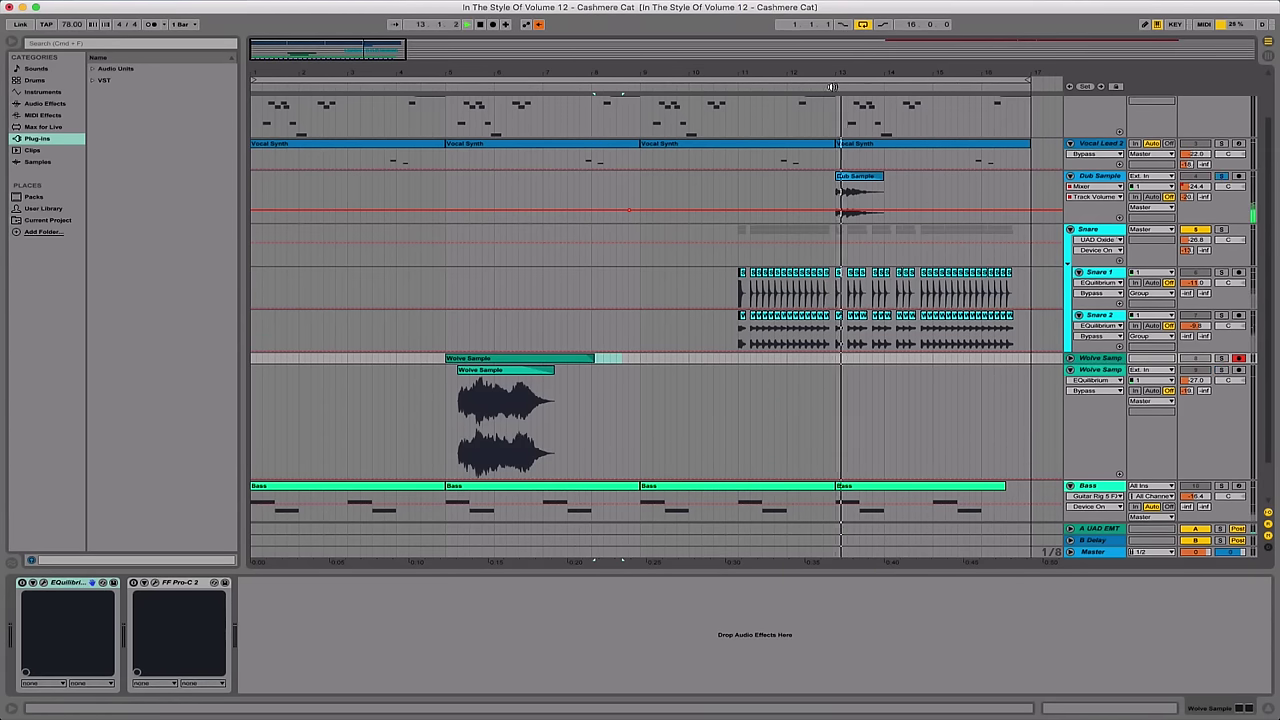
pyautogui.click(1008, 203)
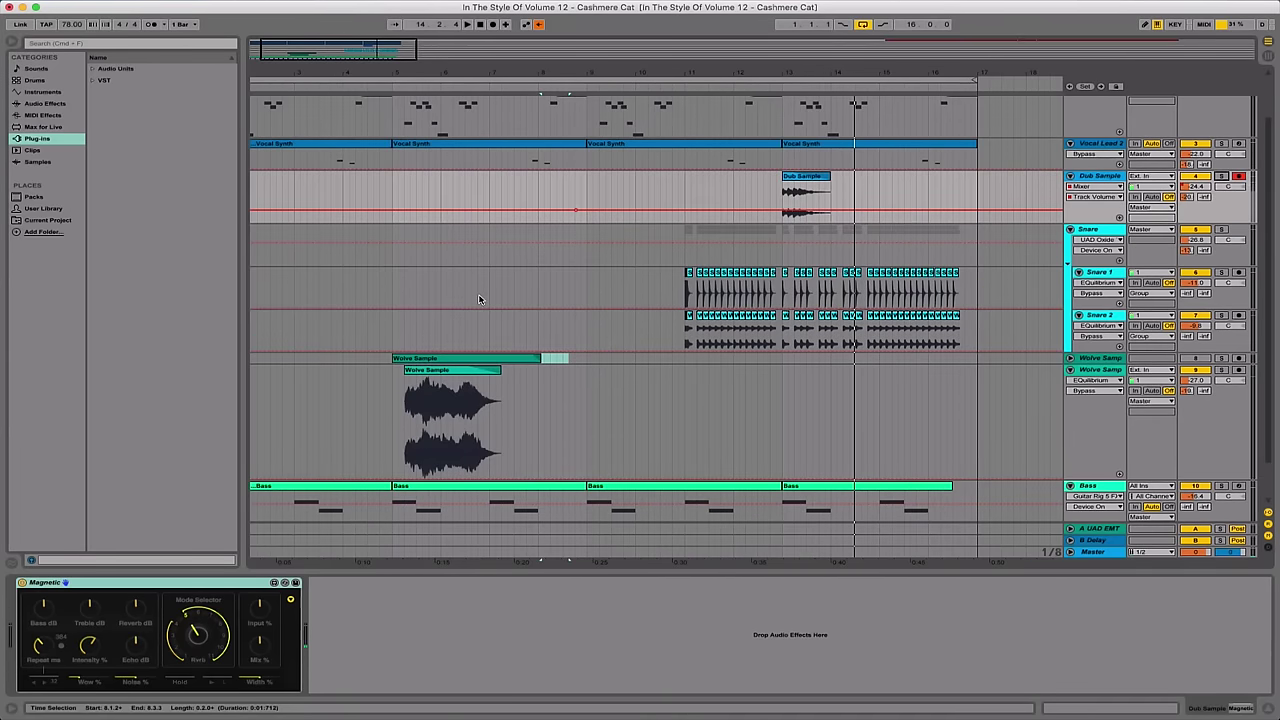
# Restart playback inside the Vocal Synth clip and show the Snare group's three UAD plugins.
pyautogui.click(684, 145)
pyautogui.press('space')
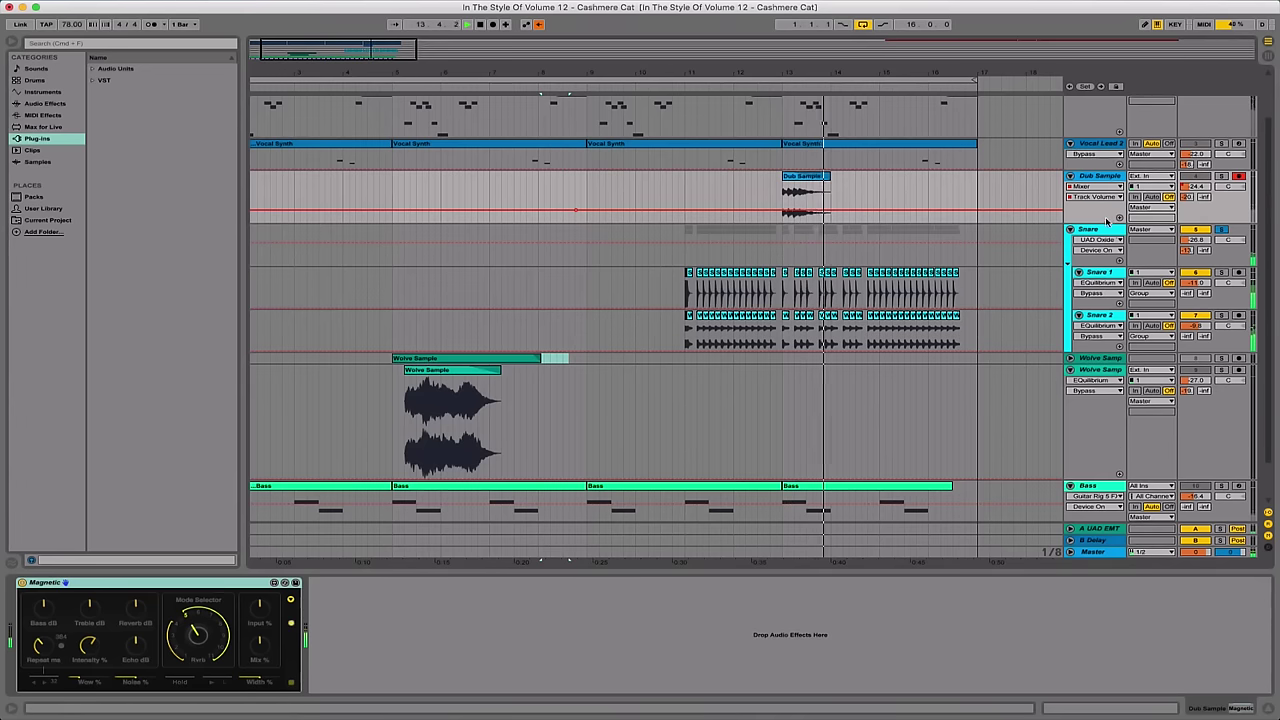
pyautogui.click(988, 237)
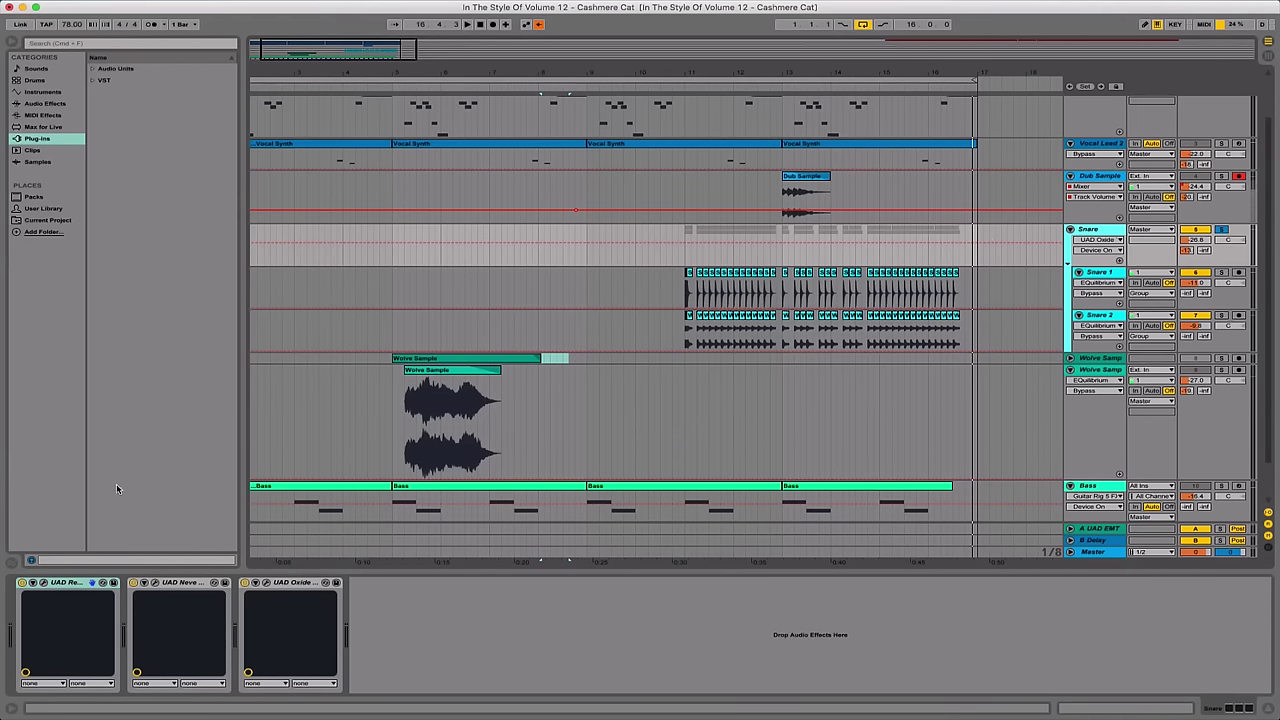
# Open the Snare group's UAD RealVerb Pro and Oxide Tape plugin windows.
pyautogui.click(48, 583)
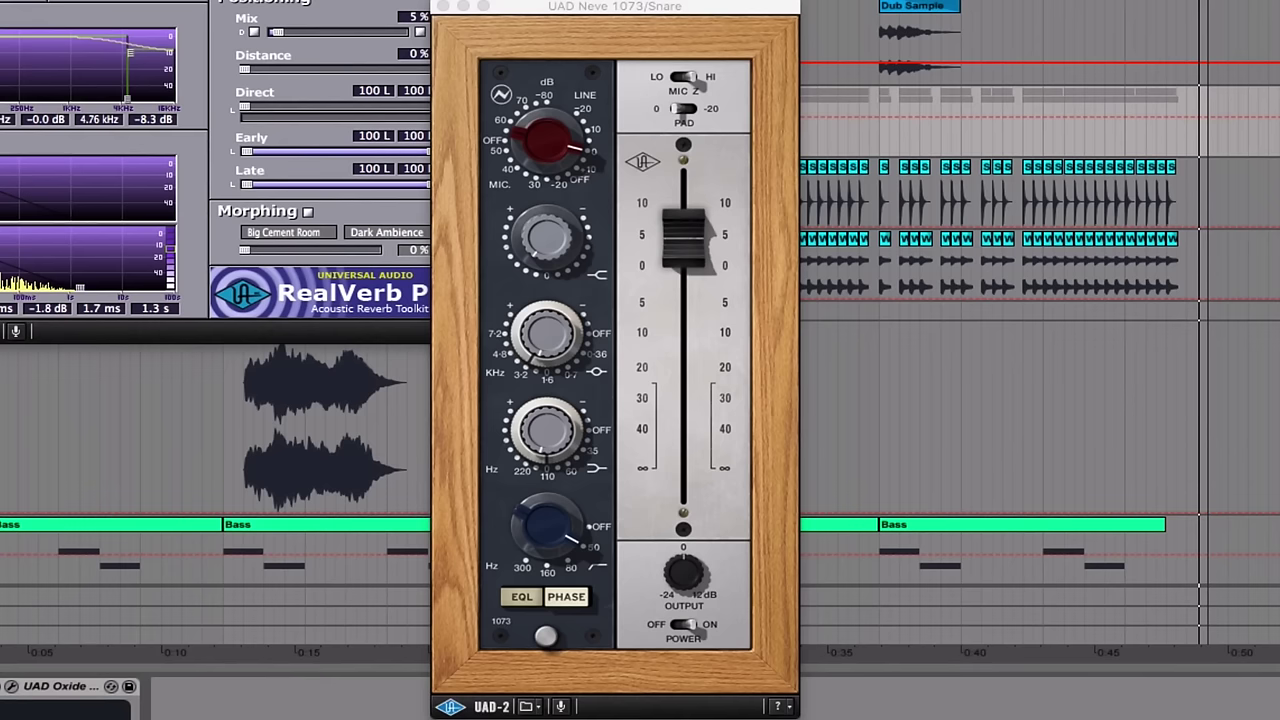
pyautogui.click(30, 686)
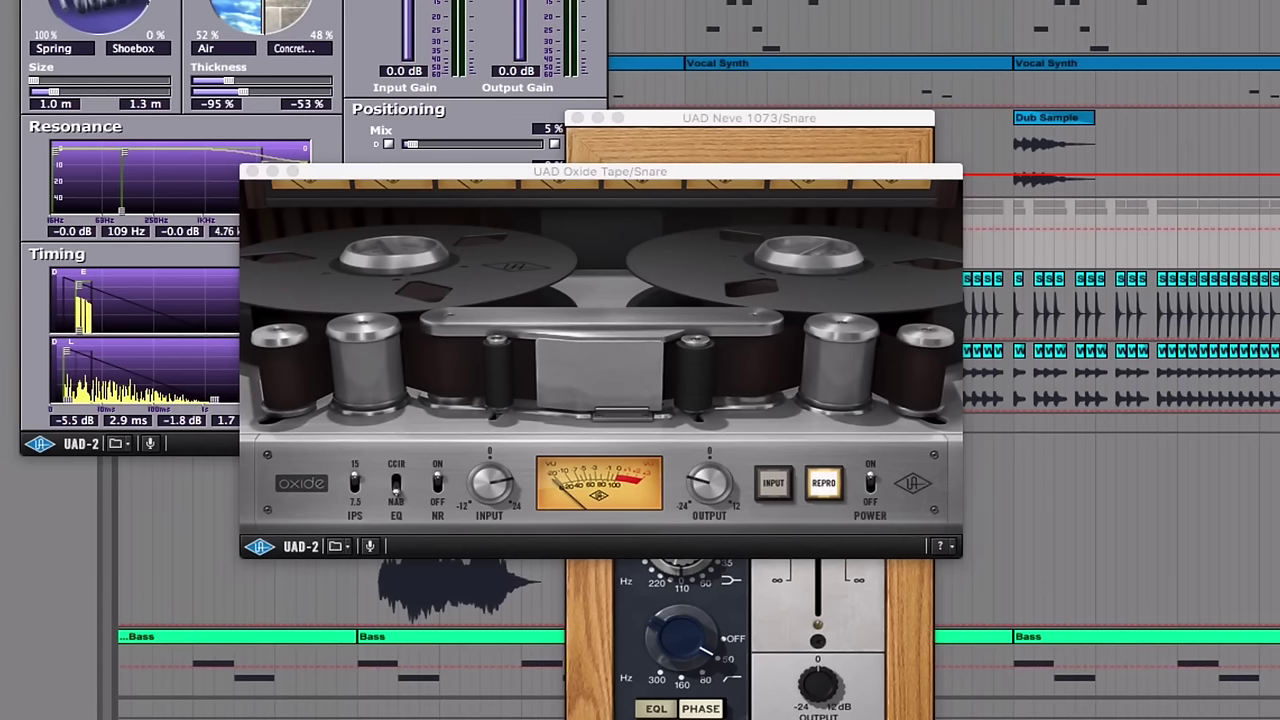
# Close the Snare group's Oxide Tape, RealVerb Pro and Neve 1073 windows.
pyautogui.click(251, 172)
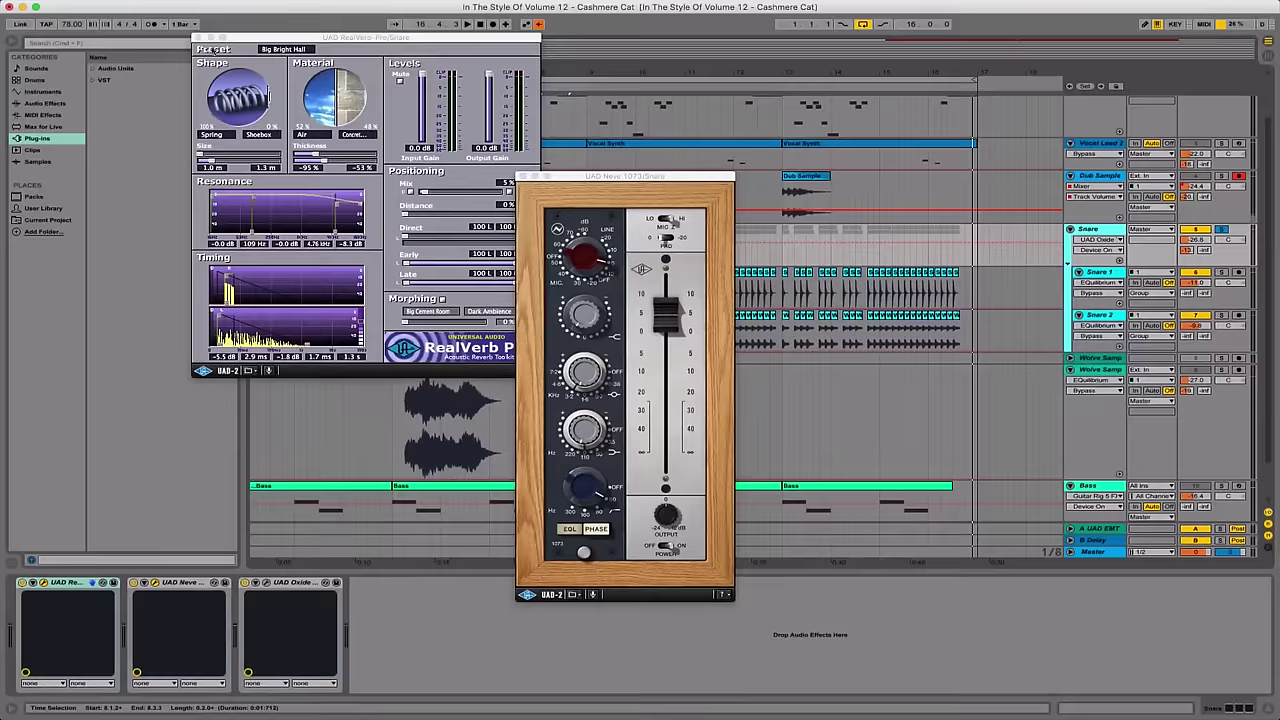
pyautogui.click(198, 38)
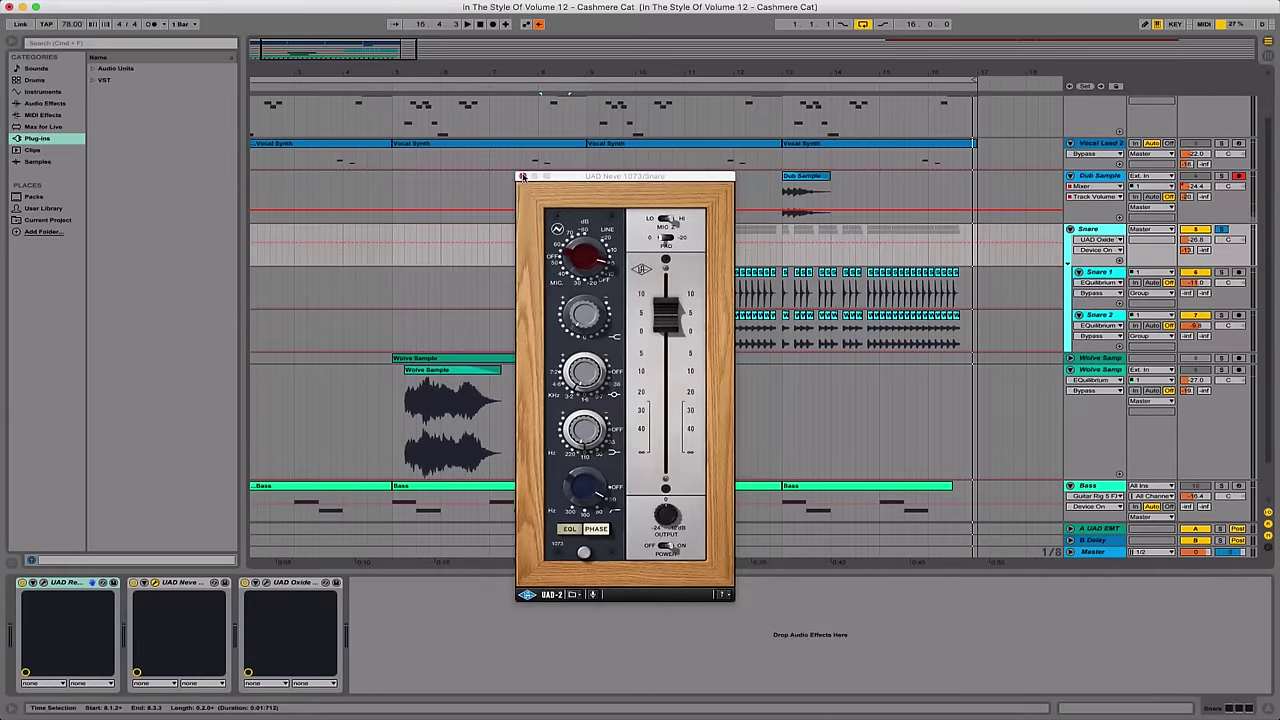
pyautogui.click(522, 177)
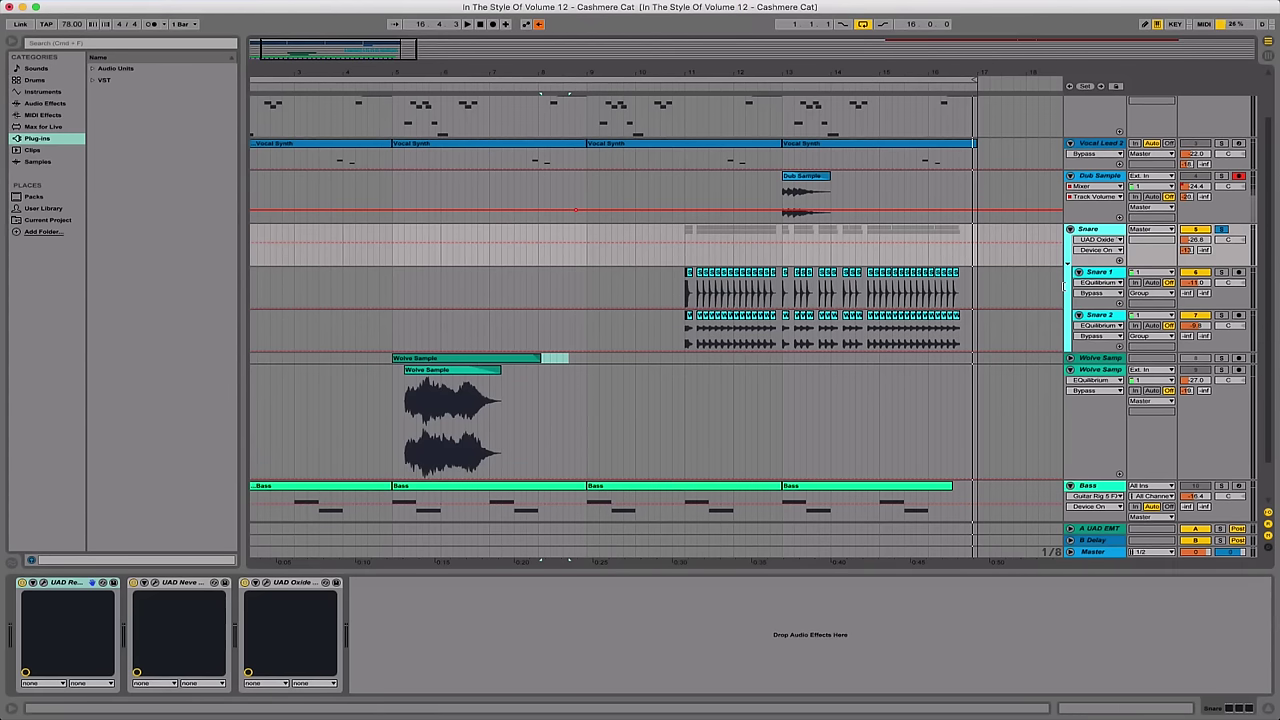
# Open the Master chain's bx_control, Manley and Oxide Tape windows, spread them out, and open PSP oldTimer.
pyautogui.click(1097, 554)
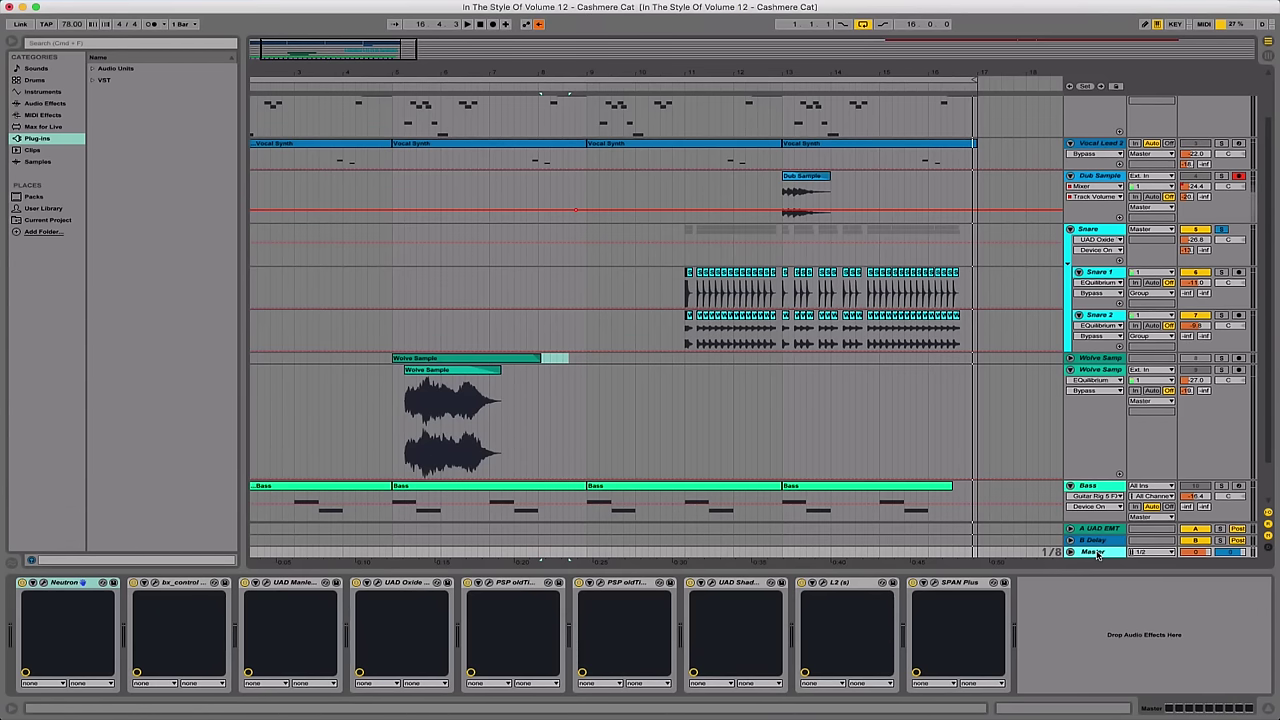
pyautogui.press('super+alt+p')
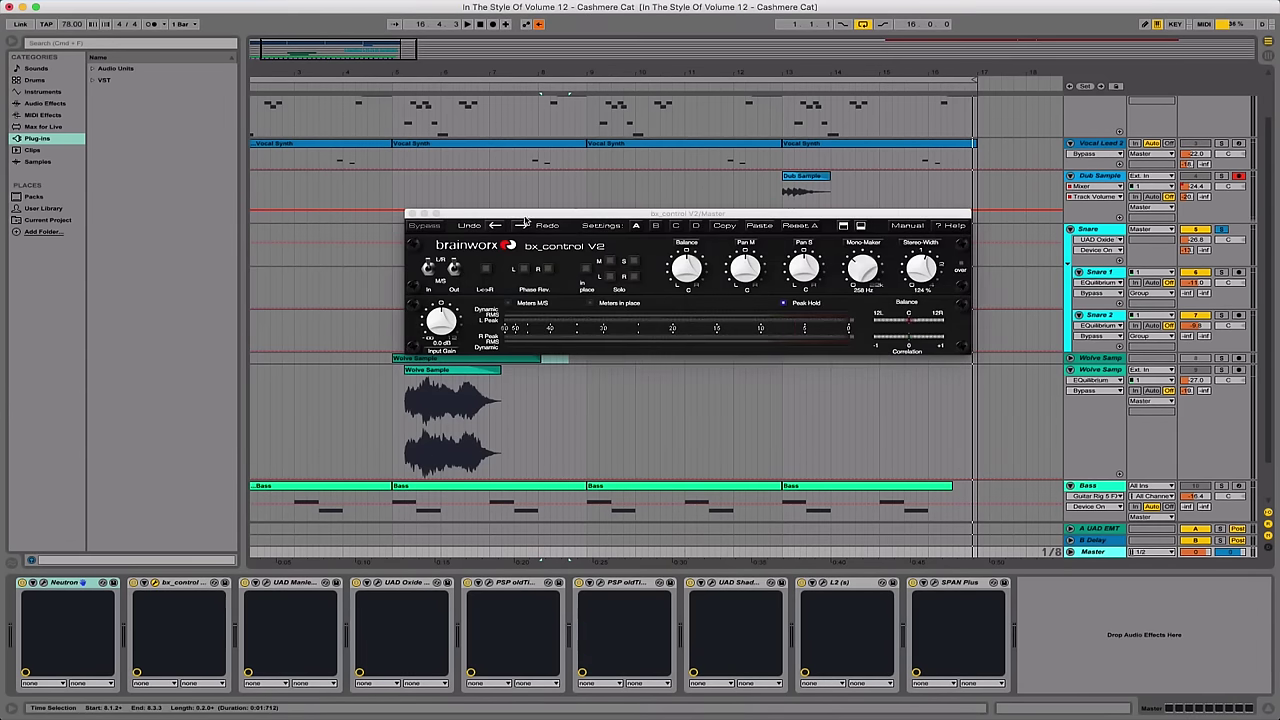
pyautogui.moveTo(525, 220); pyautogui.dragTo(168, 55)
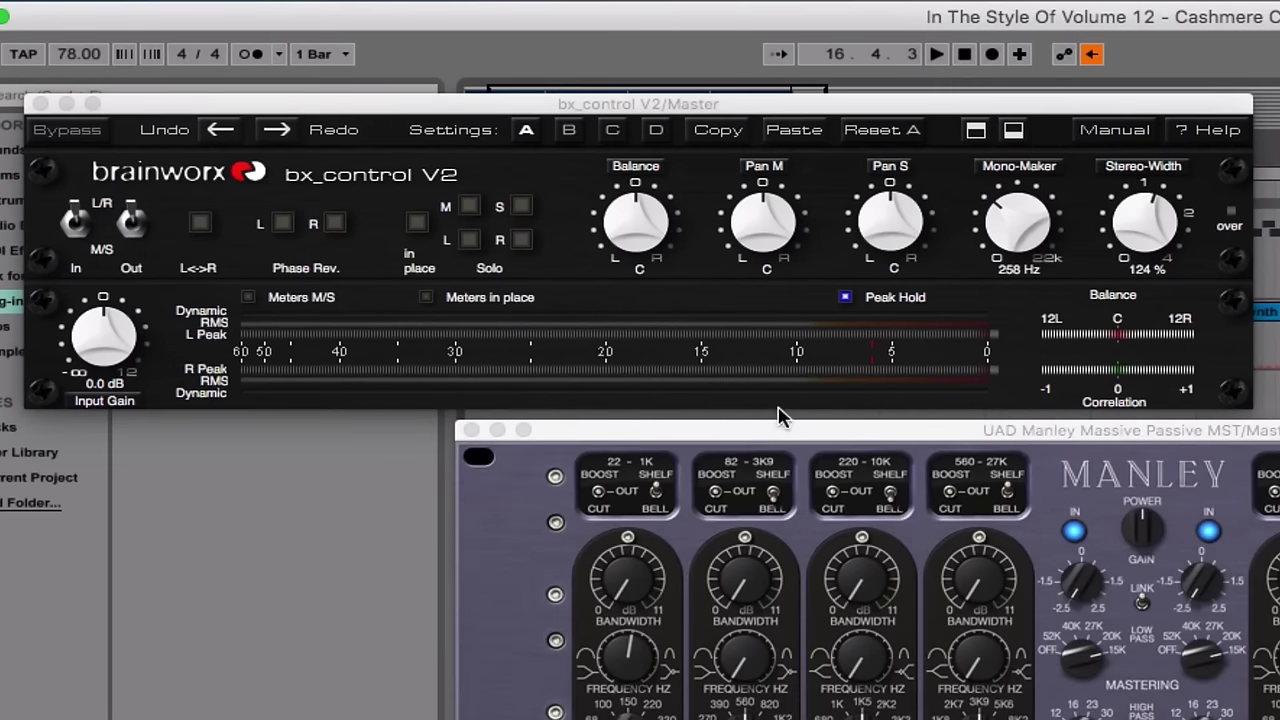
pyautogui.moveTo(784, 434); pyautogui.dragTo(347, 436)
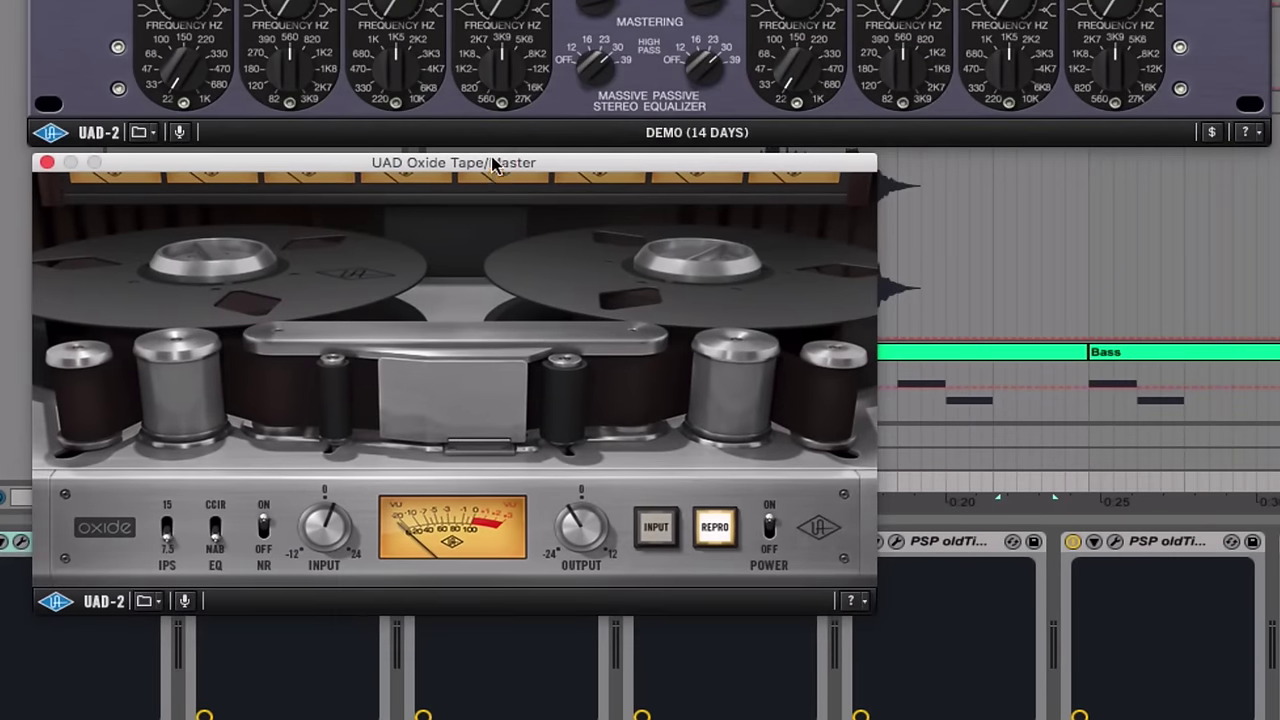
pyautogui.moveTo(496, 163); pyautogui.dragTo(492, 180)
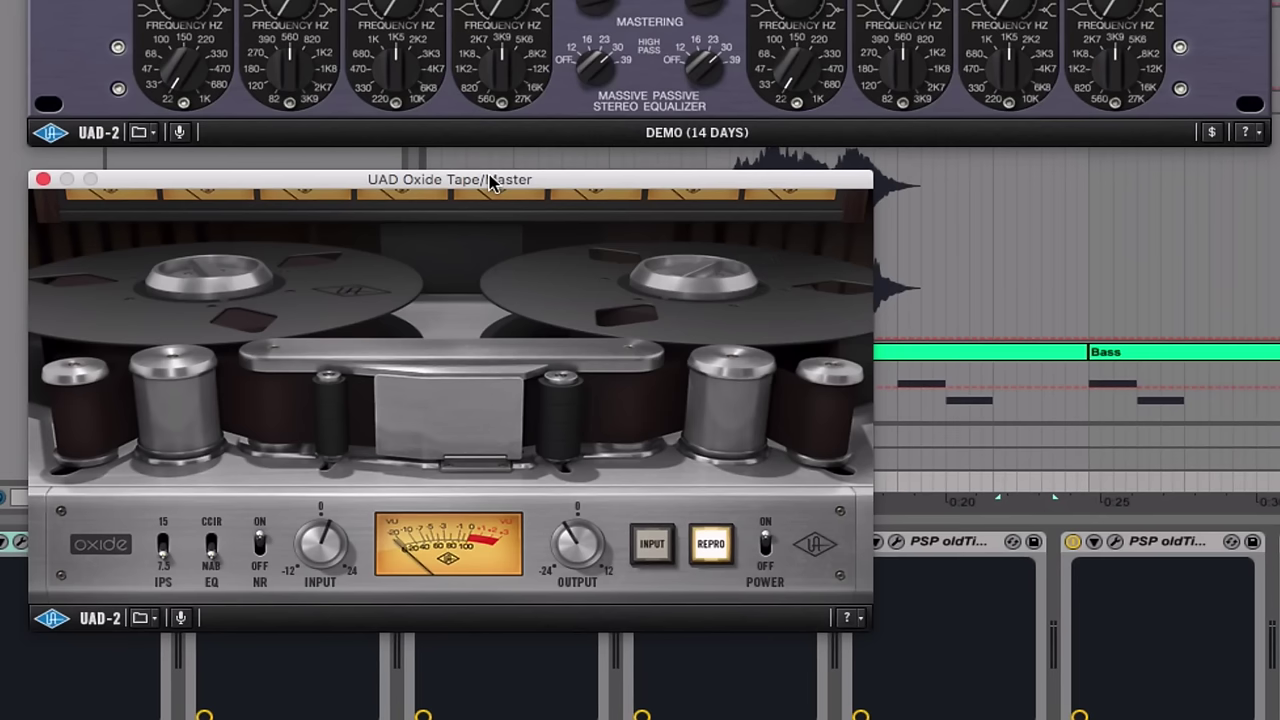
pyautogui.click(900, 550)
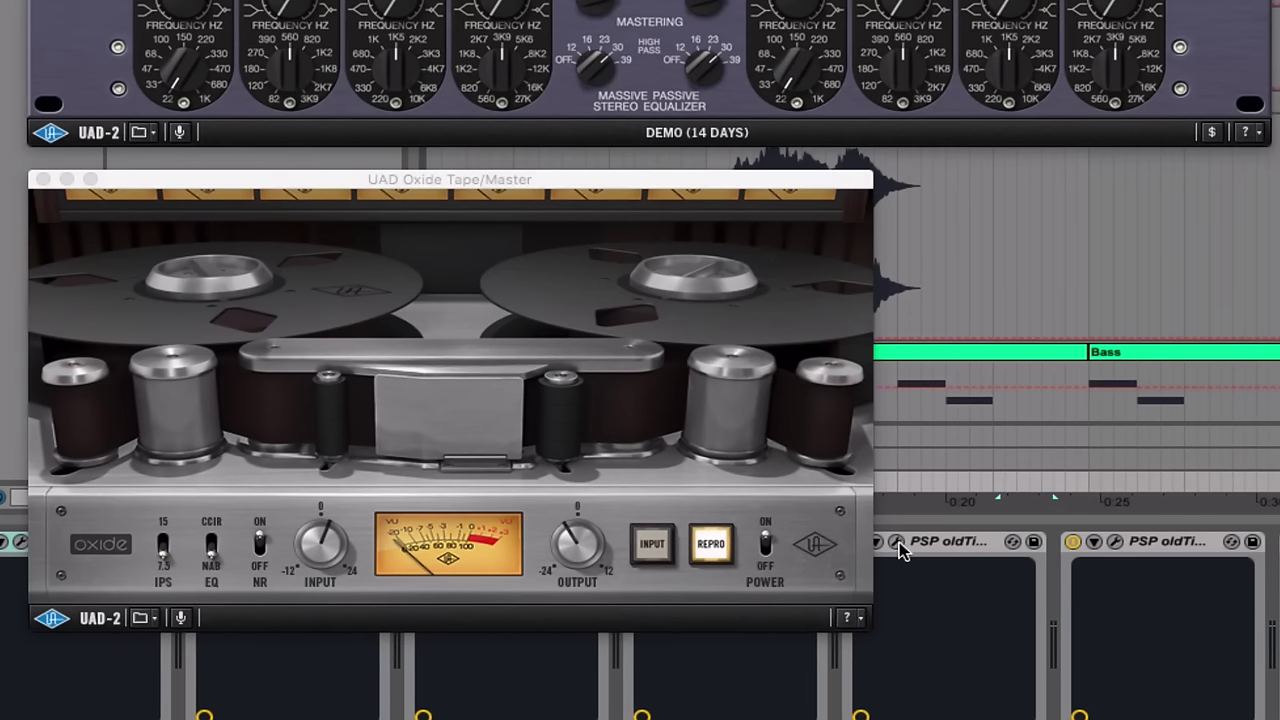
pyautogui.click(898, 545)
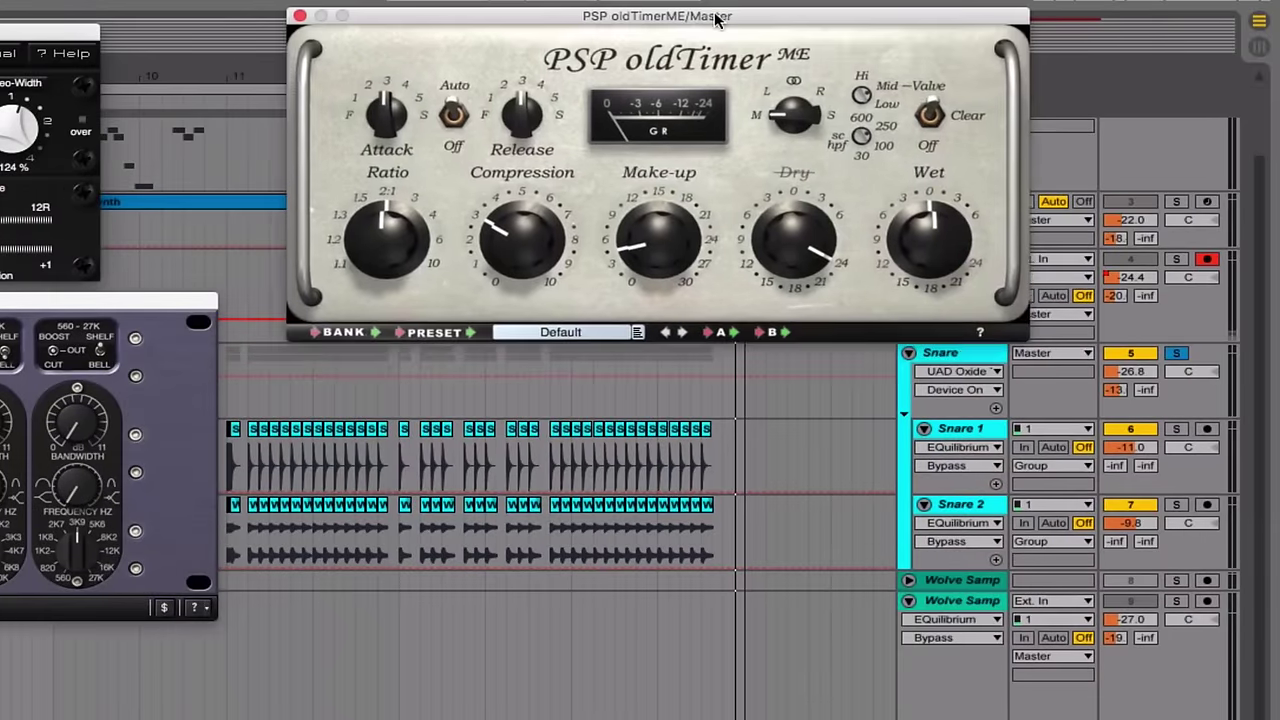
# Open the second PSP oldTimer window below the first and check its Compression value of 3.00.
pyautogui.moveTo(716, 18); pyautogui.dragTo(709, 30)
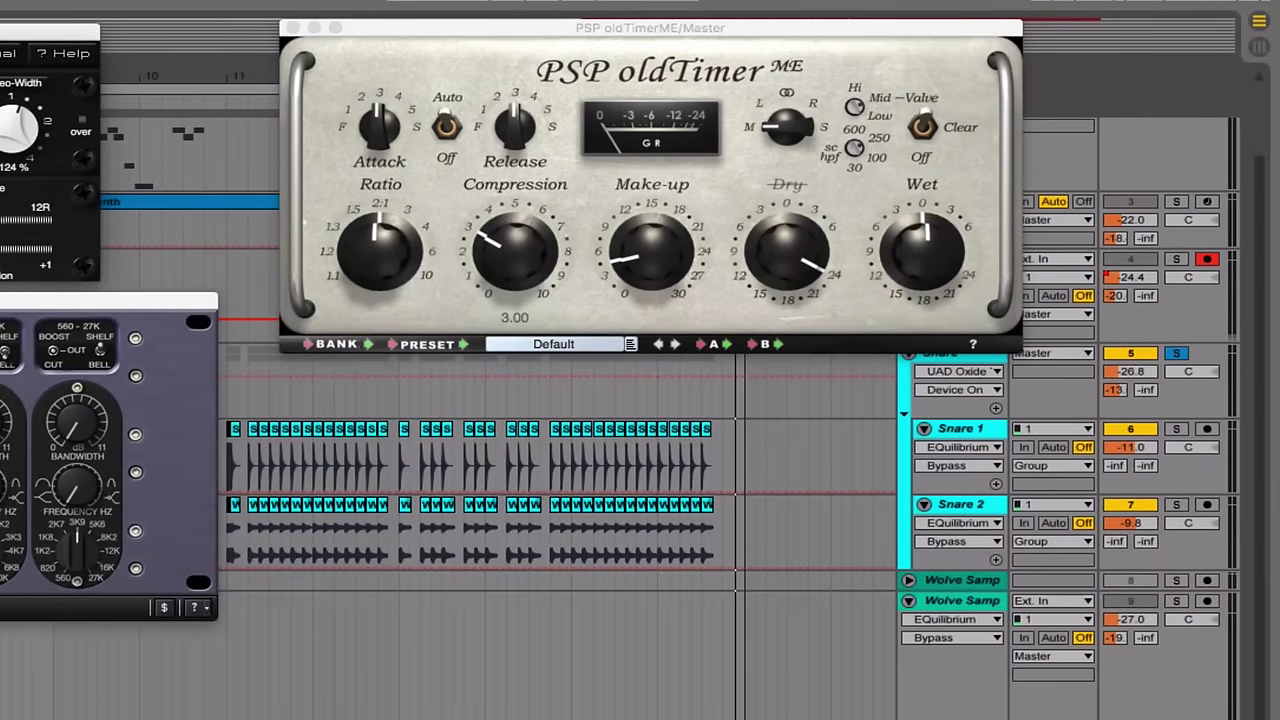
pyautogui.press('super+alt+p')
pyautogui.moveTo(76, 358); pyautogui.dragTo(597, 387)
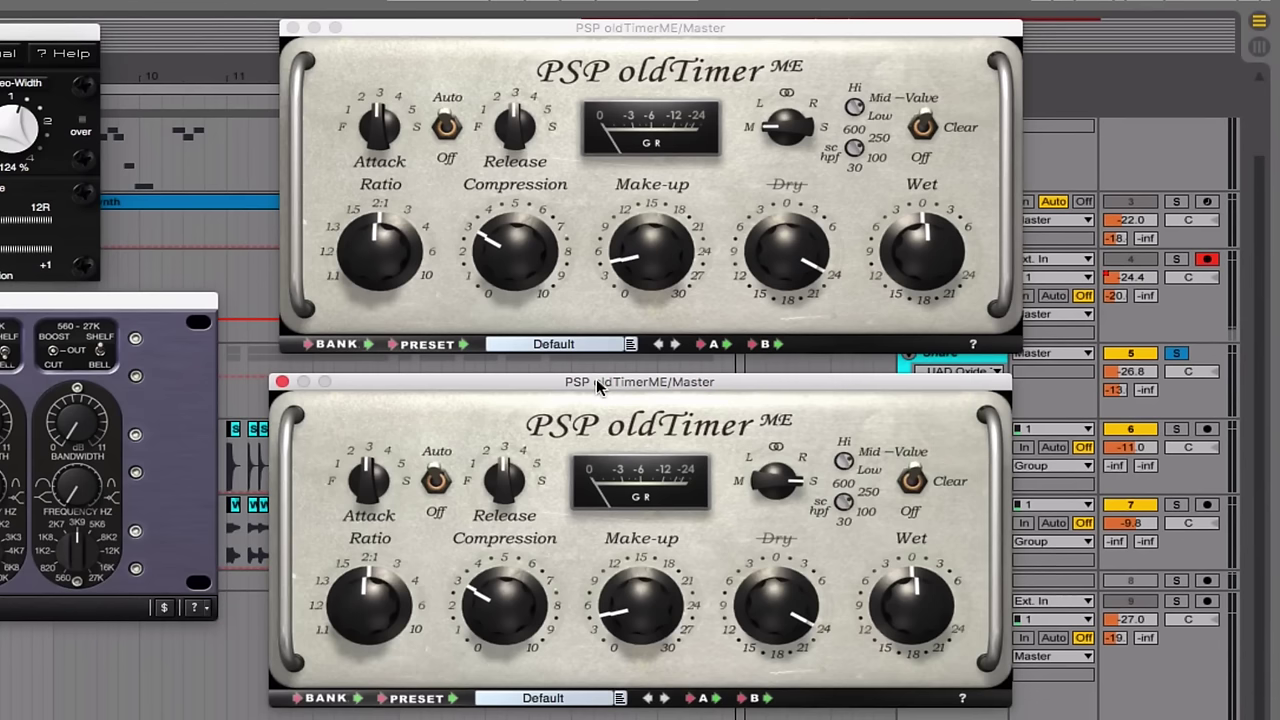
pyautogui.click(505, 600)
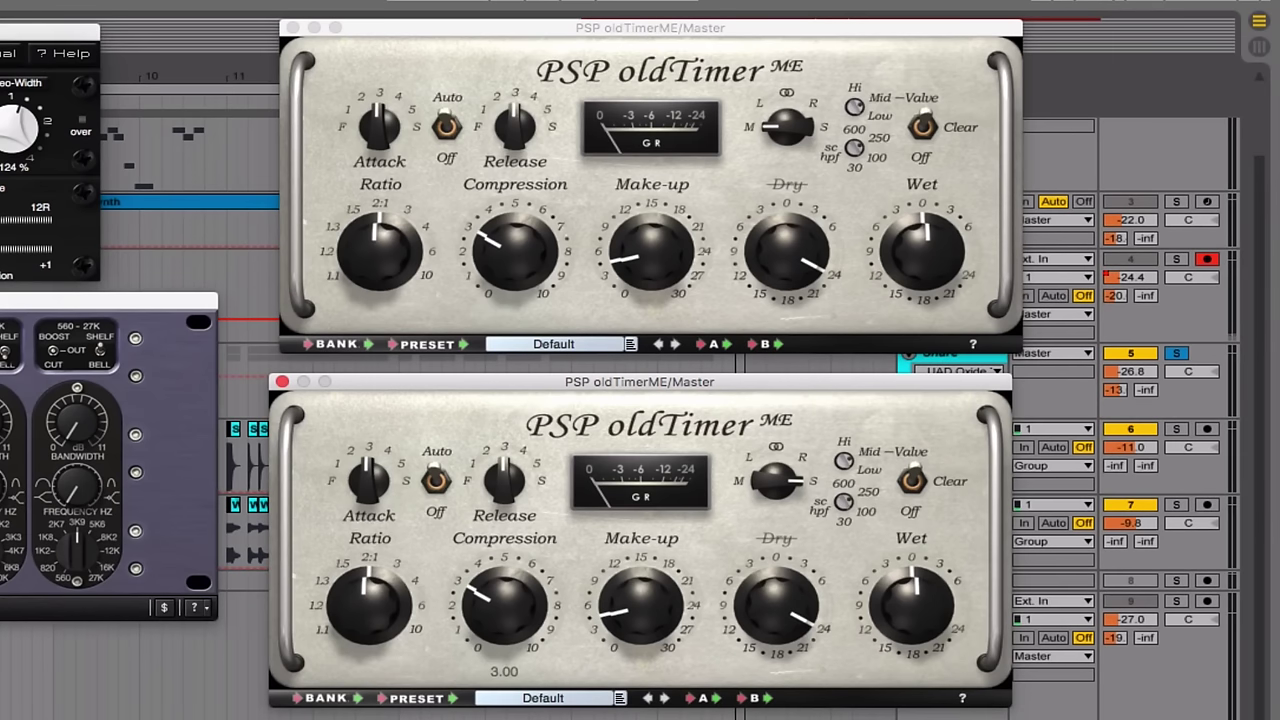